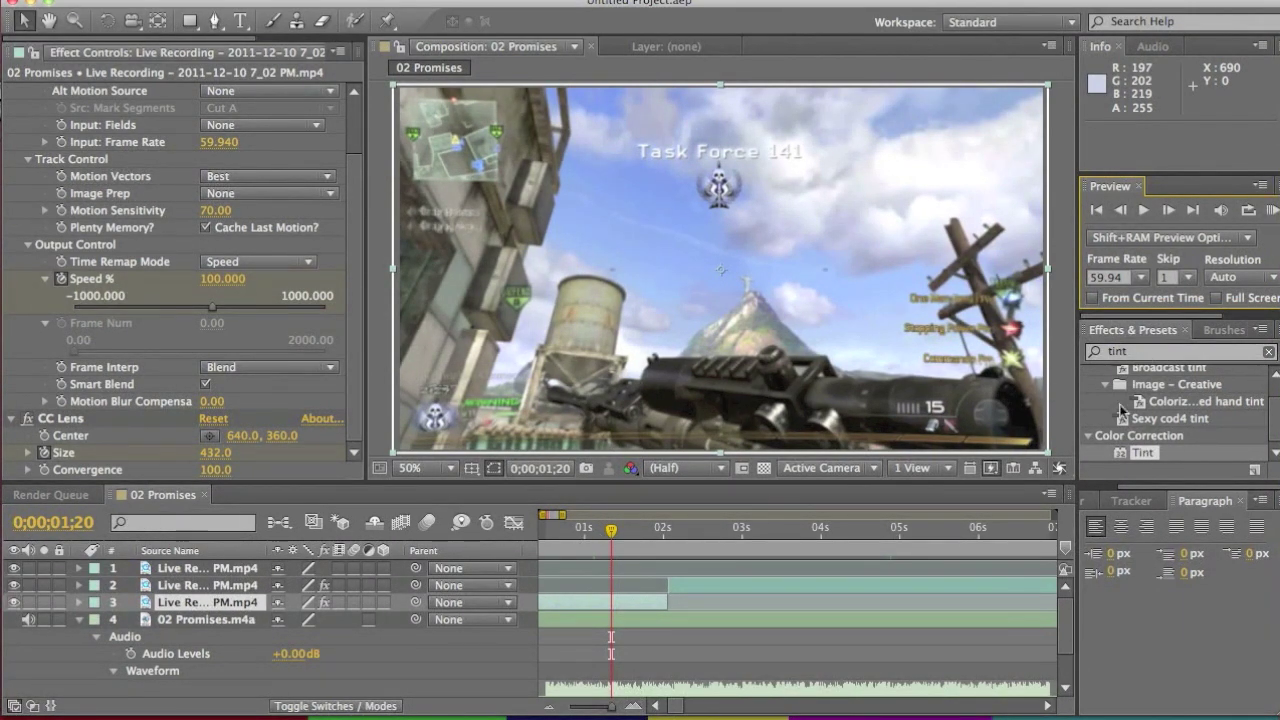
Search the effects library for tint
{"action": "double_click", "coordinate": [1128, 352]}
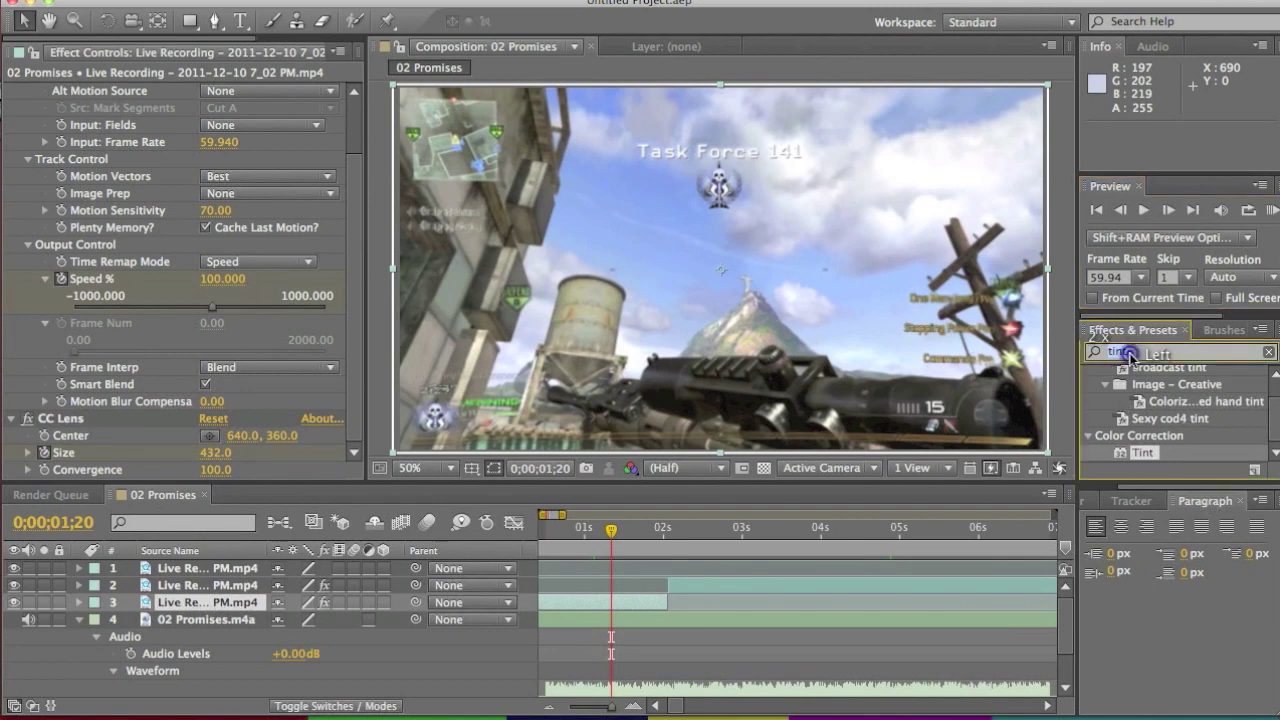
{"action": "key", "text": "BackSpace"}
{"action": "type", "text": "tint"}
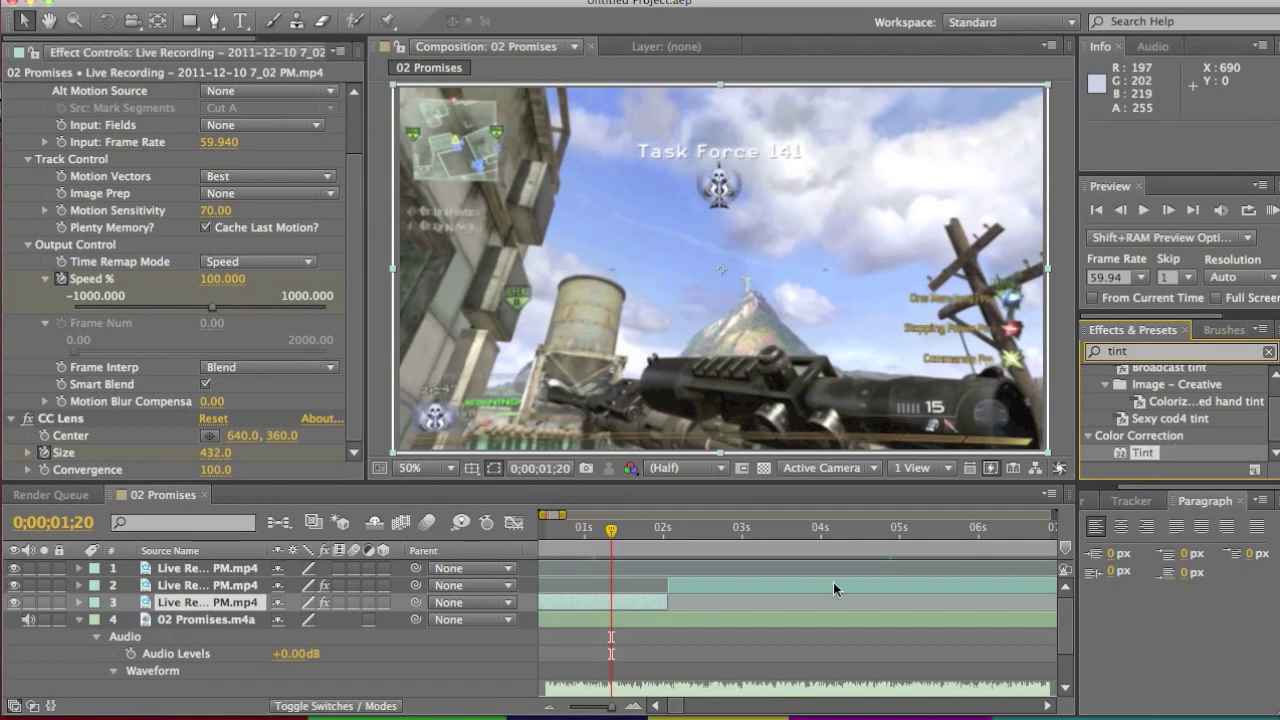
Add a new adjustment layer to the 02 Promises composition
{"action": "left_click", "coordinate": [350, 2]}
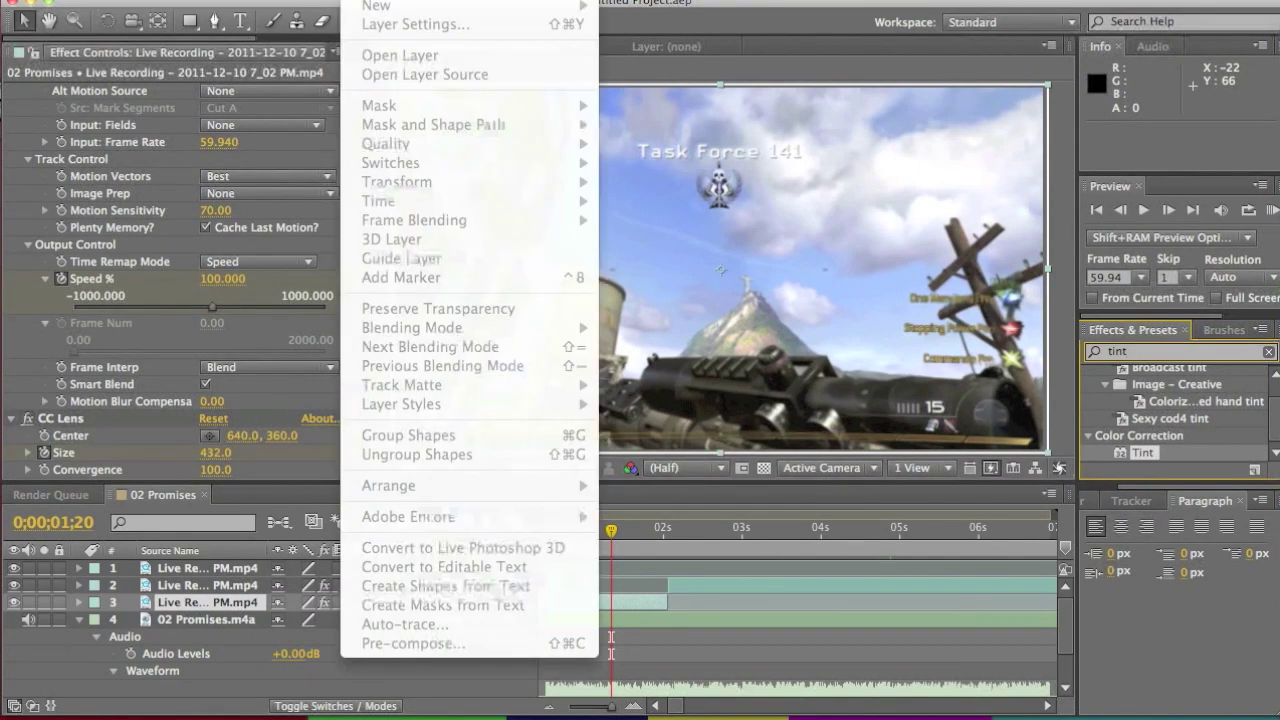
{"action": "left_click", "coordinate": [678, 575]}
{"action": "left_click", "coordinate": [366, 2]}
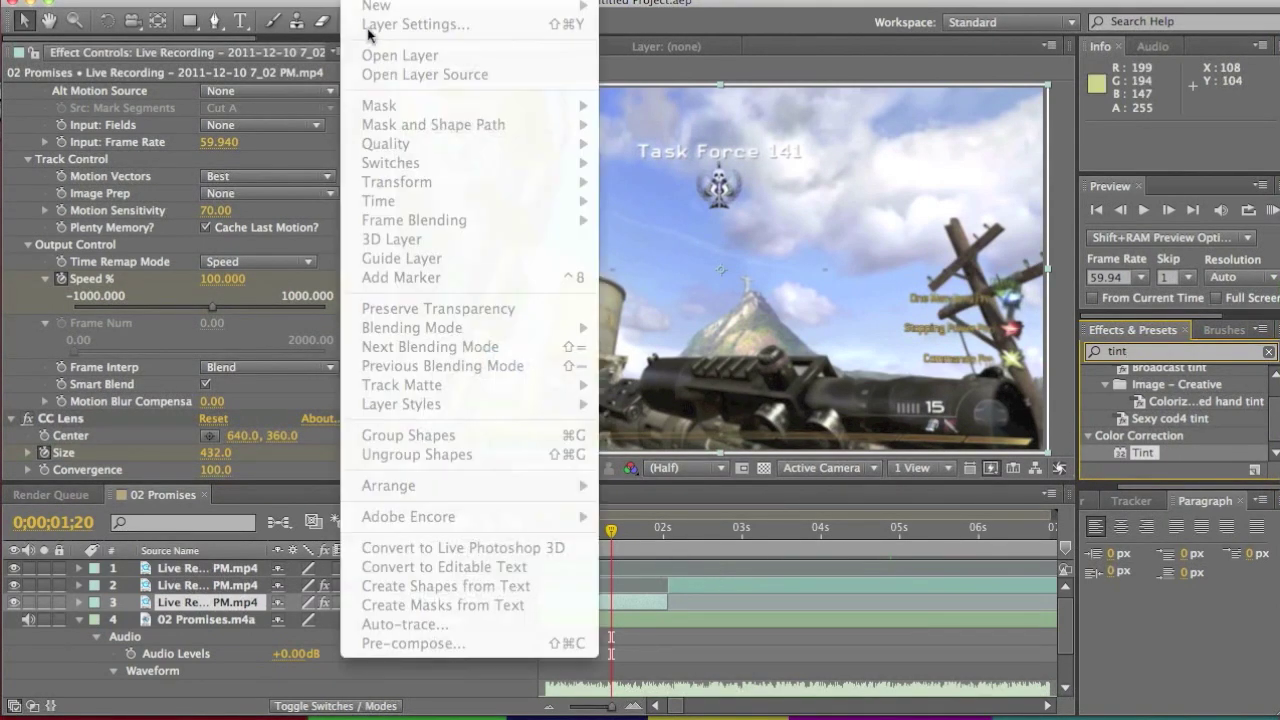
{"action": "left_click", "coordinate": [366, 4]}
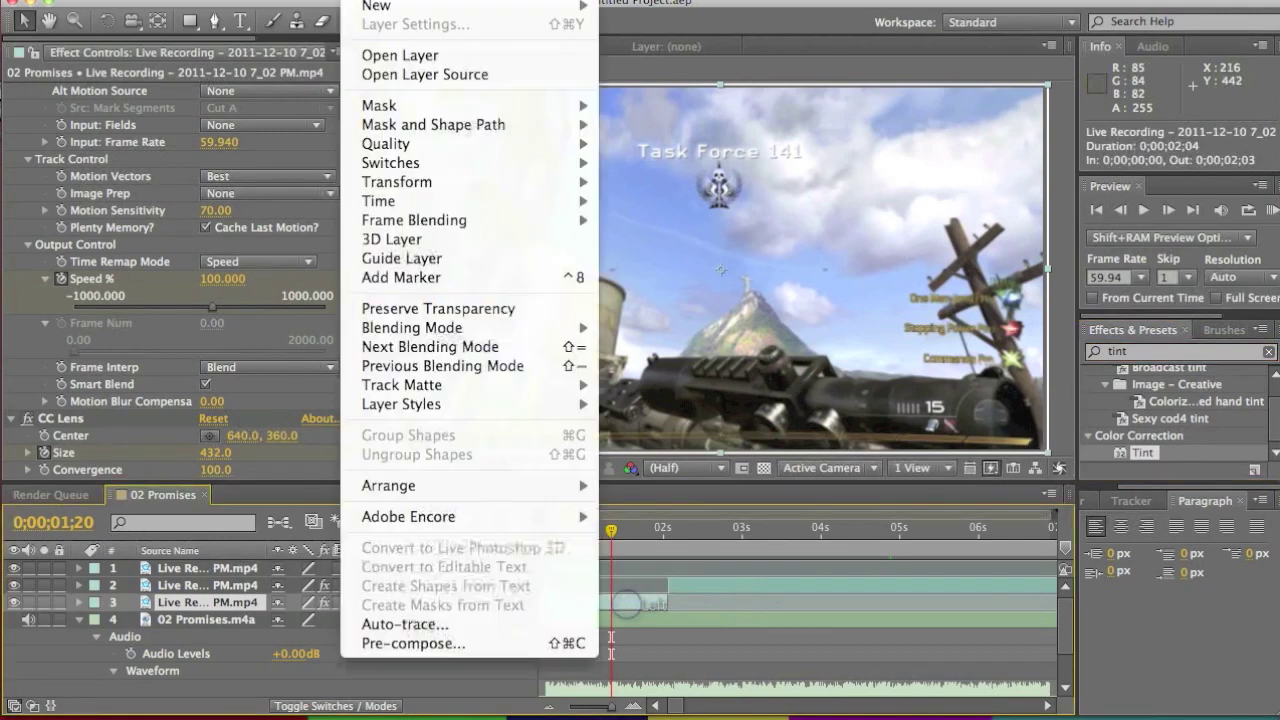
{"action": "mouse_move", "coordinate": [366, 10]}
{"action": "left_click", "coordinate": [680, 124]}
Apply the Tint colour correction effect to the adjustment layer and set Amount to Tint to 0%
{"action": "scroll", "coordinate": [612, 571], "scroll_direction": "left", "scroll_amount": 2}
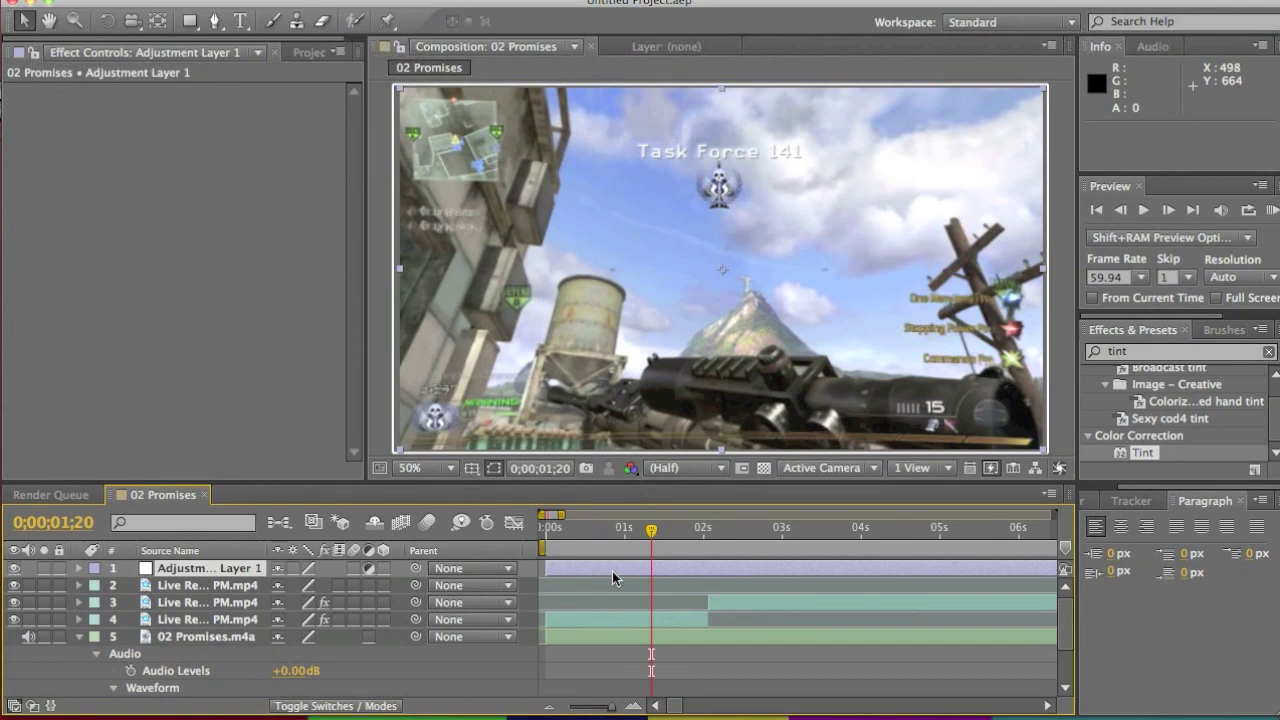
{"action": "scroll", "coordinate": [616, 569], "scroll_direction": "down", "scroll_amount": 1}
{"action": "scroll", "coordinate": [616, 569], "scroll_direction": "up", "scroll_amount": 1}
{"action": "left_click", "coordinate": [1168, 455]}
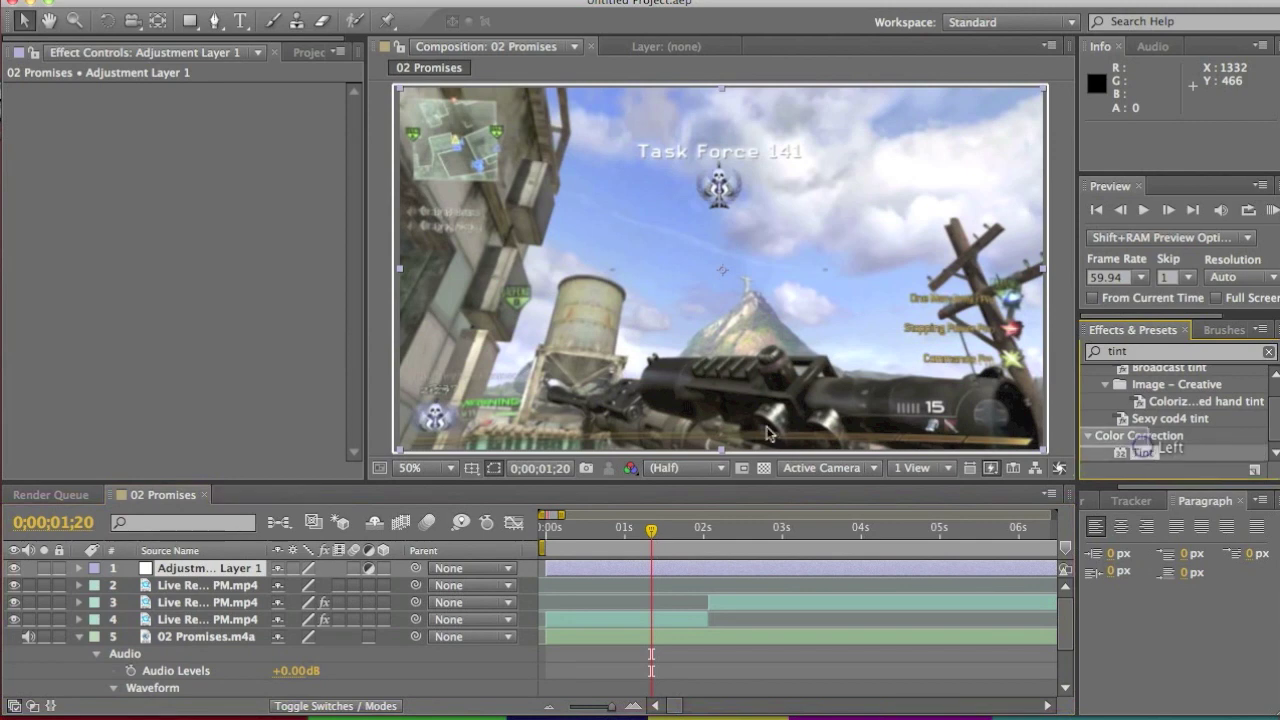
{"action": "left_click_drag", "start_coordinate": [1136, 470], "coordinate": [646, 570]}
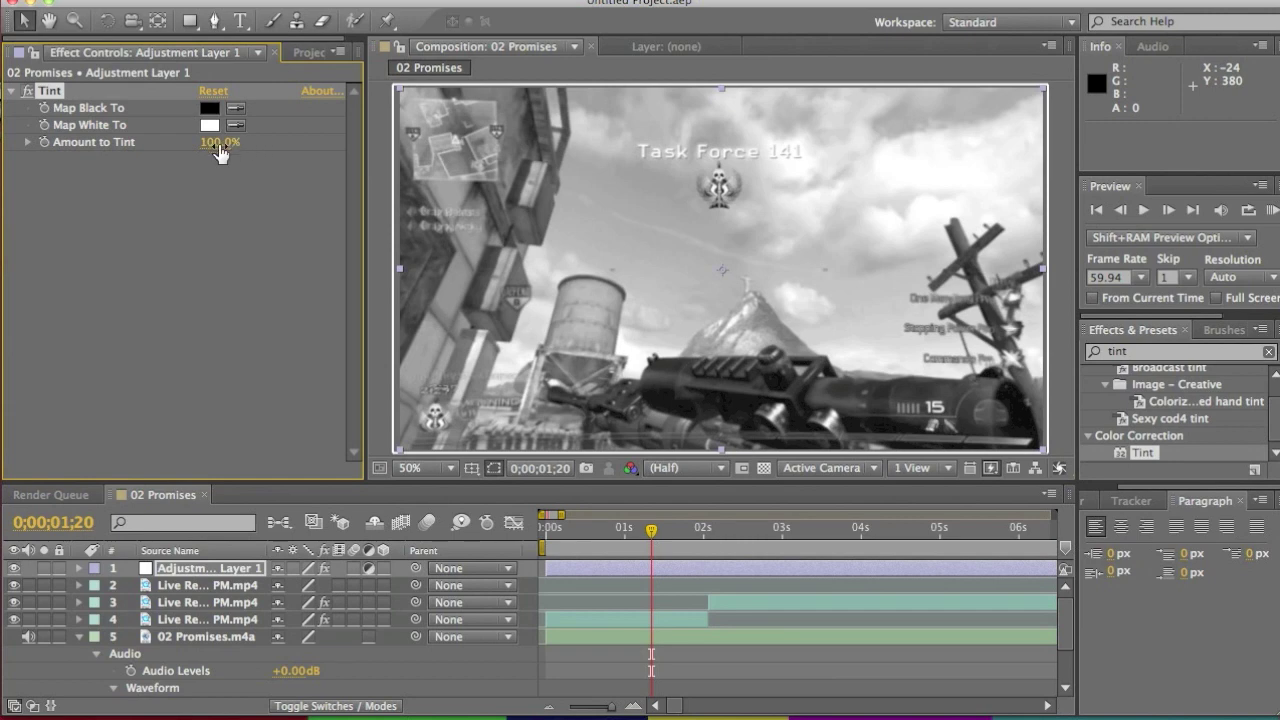
{"action": "left_click_drag", "start_coordinate": [215, 142], "coordinate": [2, 172]}
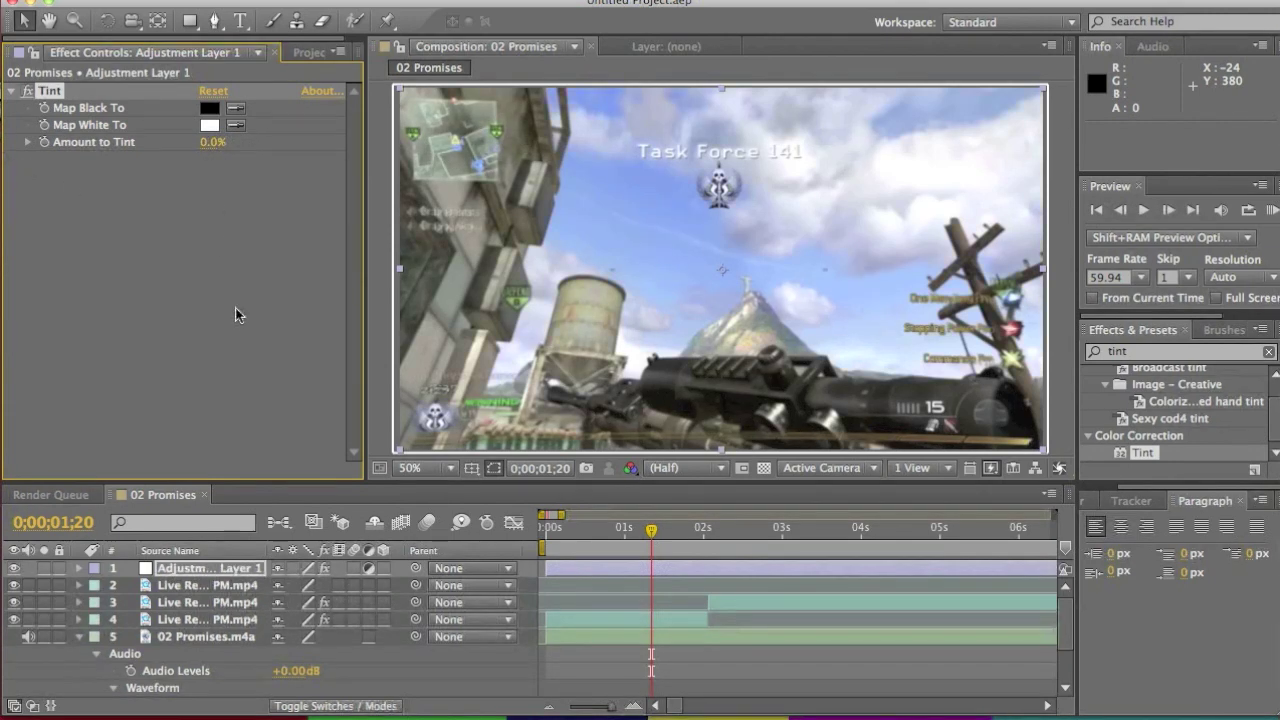
Search the effects for exposure and apply the Color Correction Exposure effect to the adjustment layer
{"action": "scroll", "coordinate": [686, 607], "scroll_direction": "down", "scroll_amount": 3}
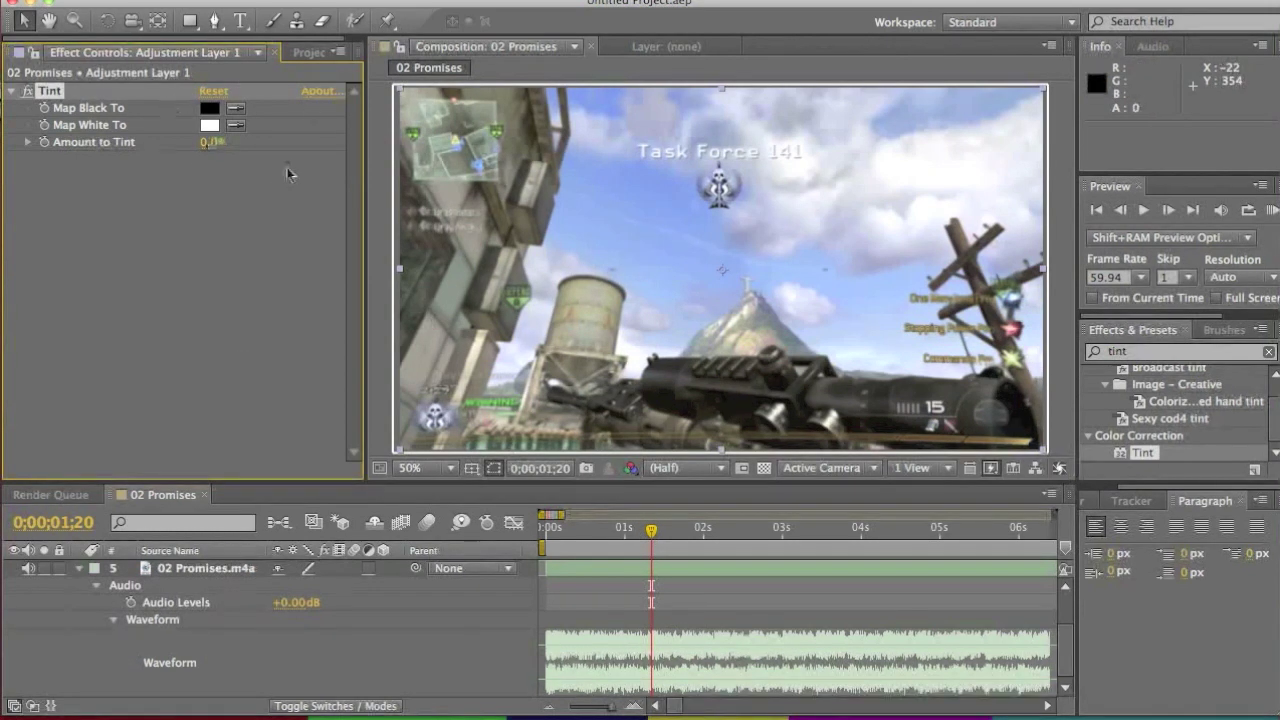
{"action": "left_click", "coordinate": [1150, 352]}
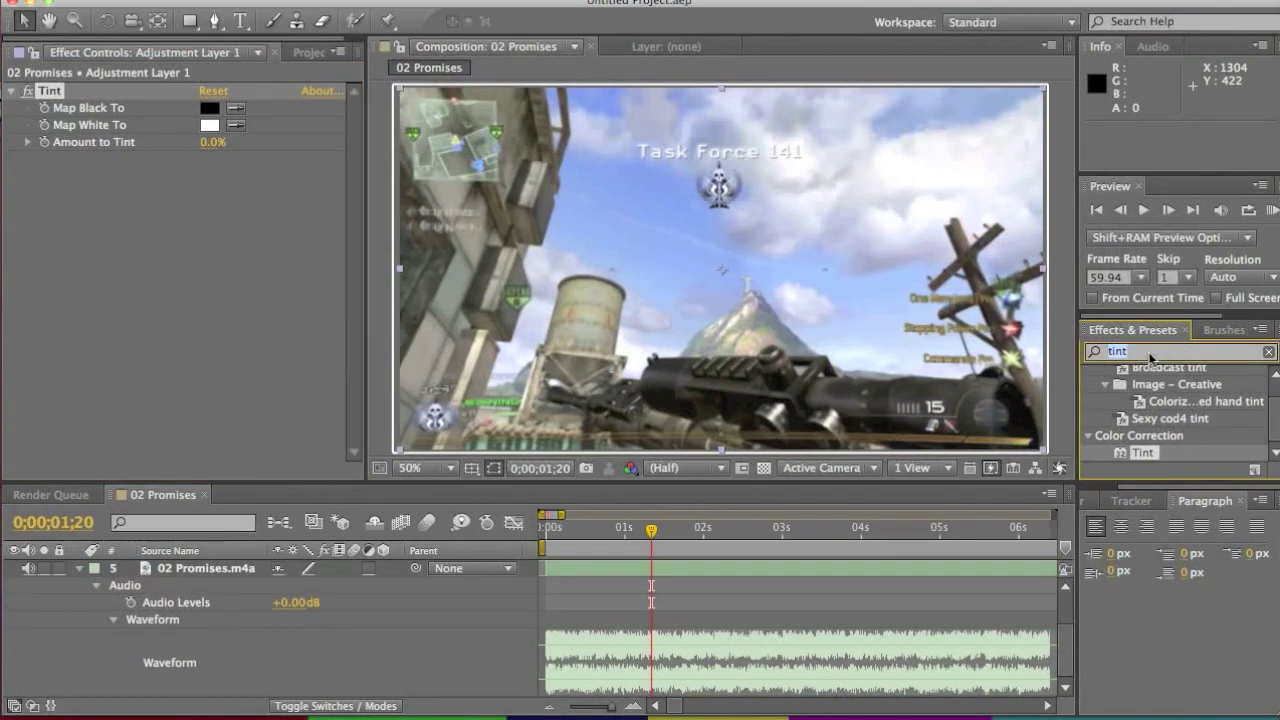
{"action": "type", "text": "ex"}
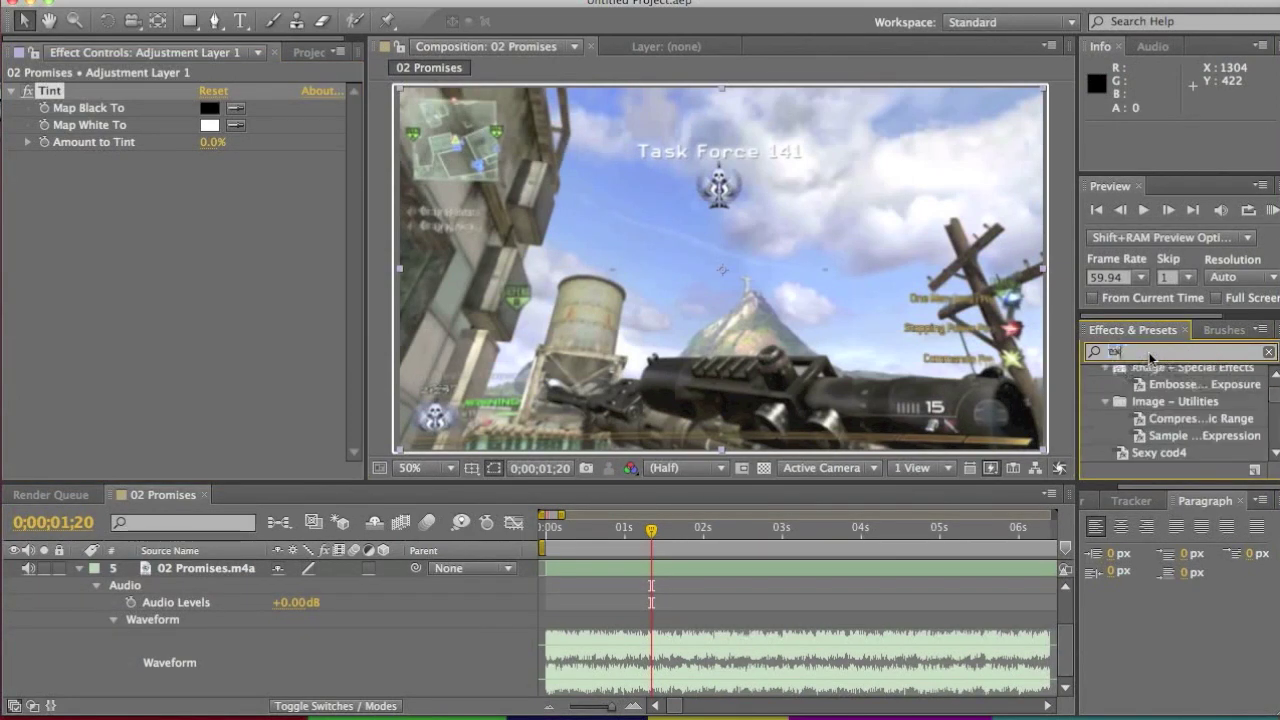
{"action": "type", "text": "s"}
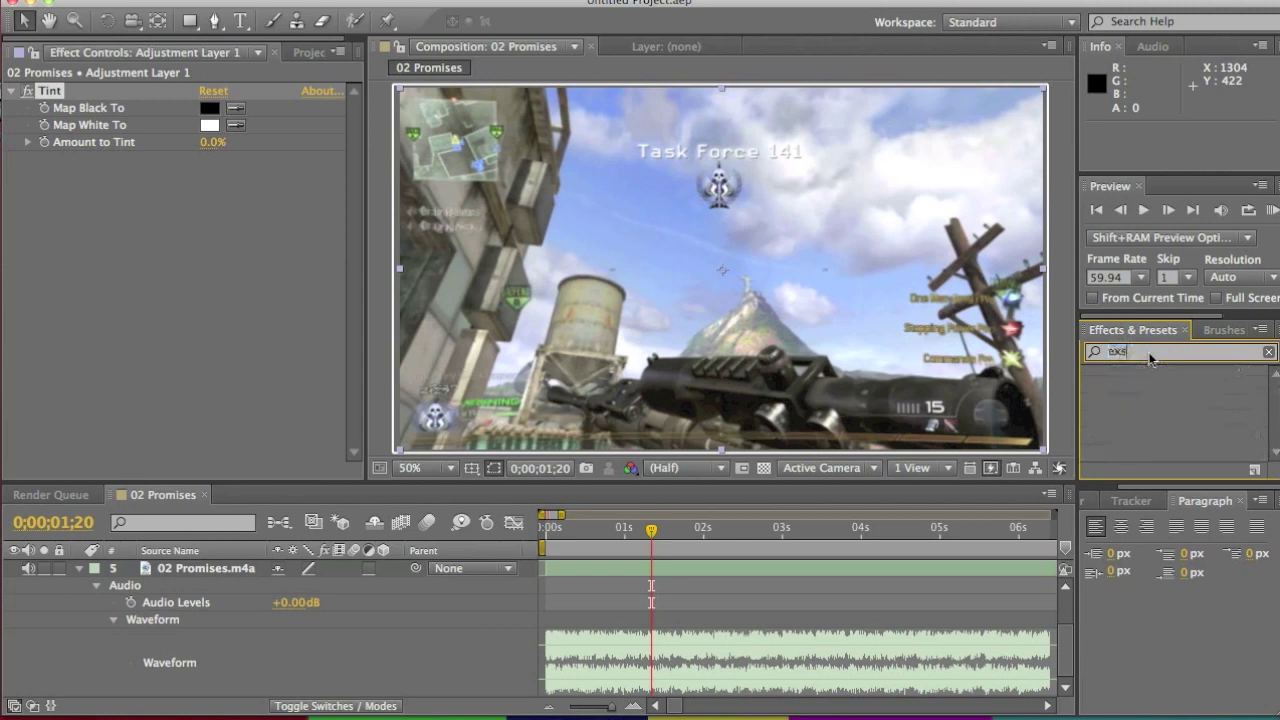
{"action": "key", "text": "BackSpace"}
{"action": "type", "text": "posure"}
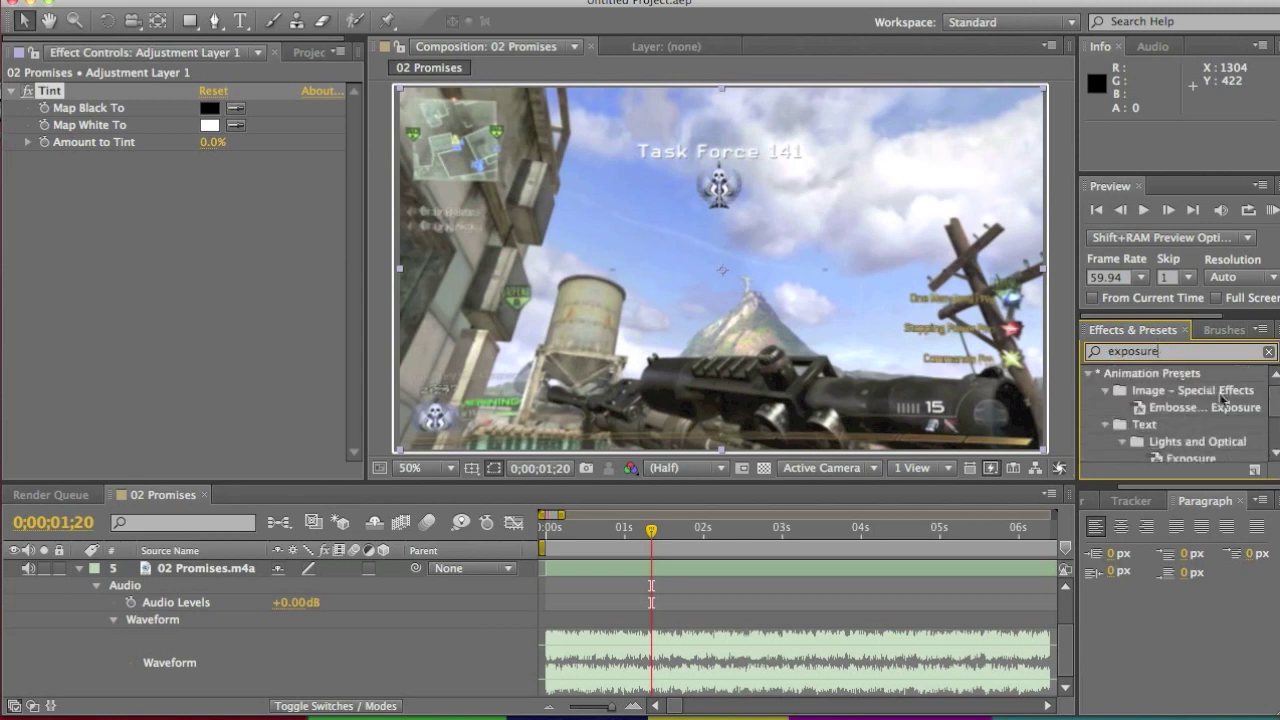
{"action": "scroll", "coordinate": [1160, 430], "scroll_direction": "down", "scroll_amount": 2}
{"action": "left_click_drag", "start_coordinate": [1147, 457], "coordinate": [663, 563]}
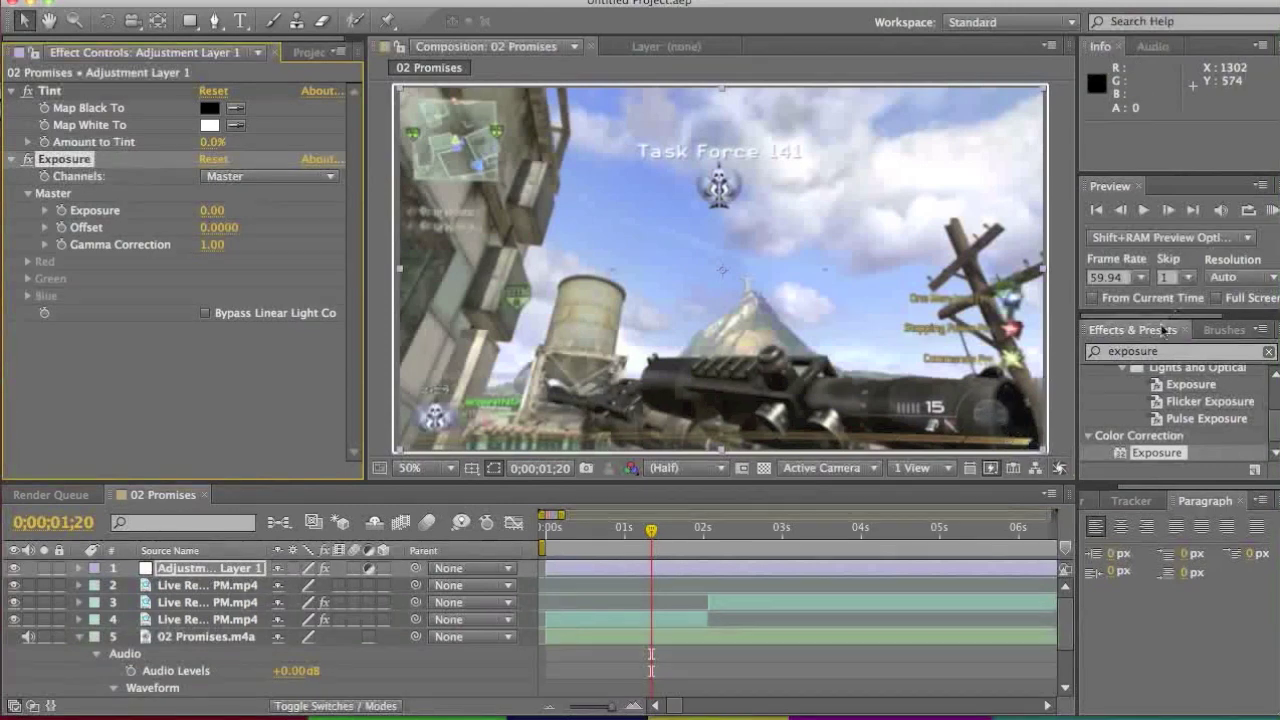
Find the Radial Blur effect, apply it to the adjustment layer and set its Amount to 0
{"action": "double_click", "coordinate": [1161, 354]}
{"action": "type", "text": "radial"}
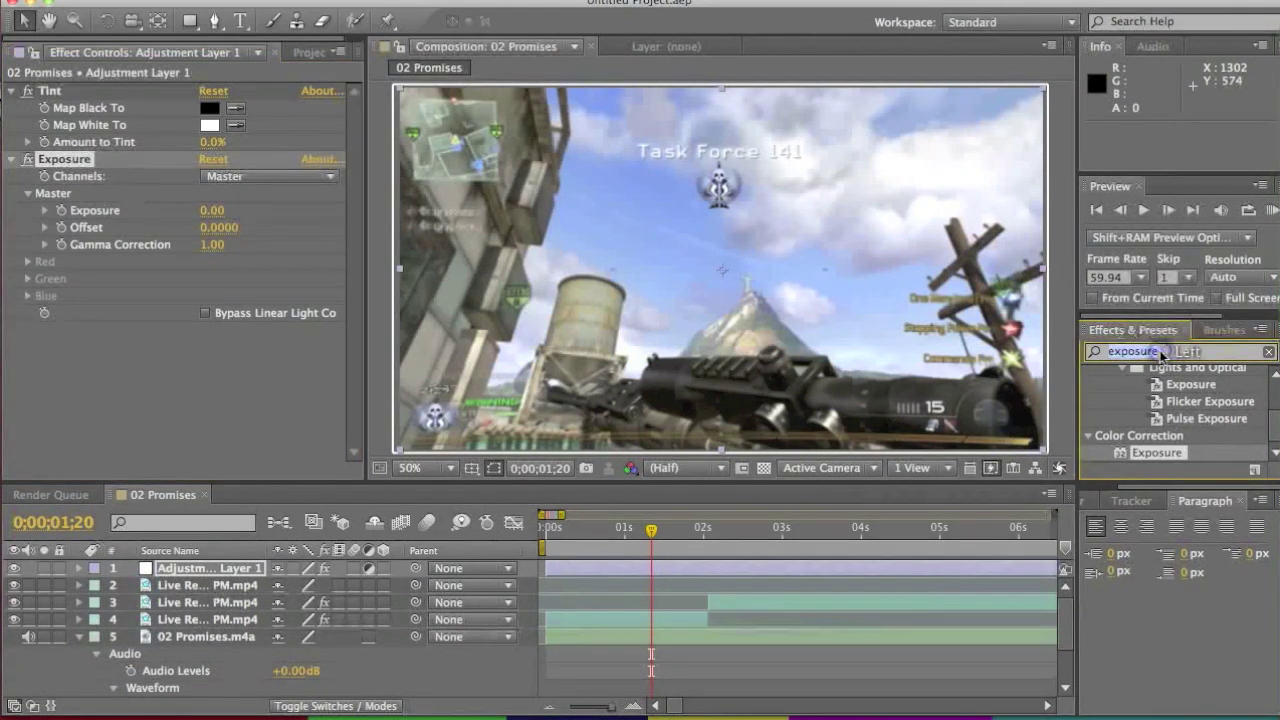
{"action": "type", "text": " blur"}
{"action": "left_click_drag", "start_coordinate": [1143, 409], "coordinate": [686, 577]}
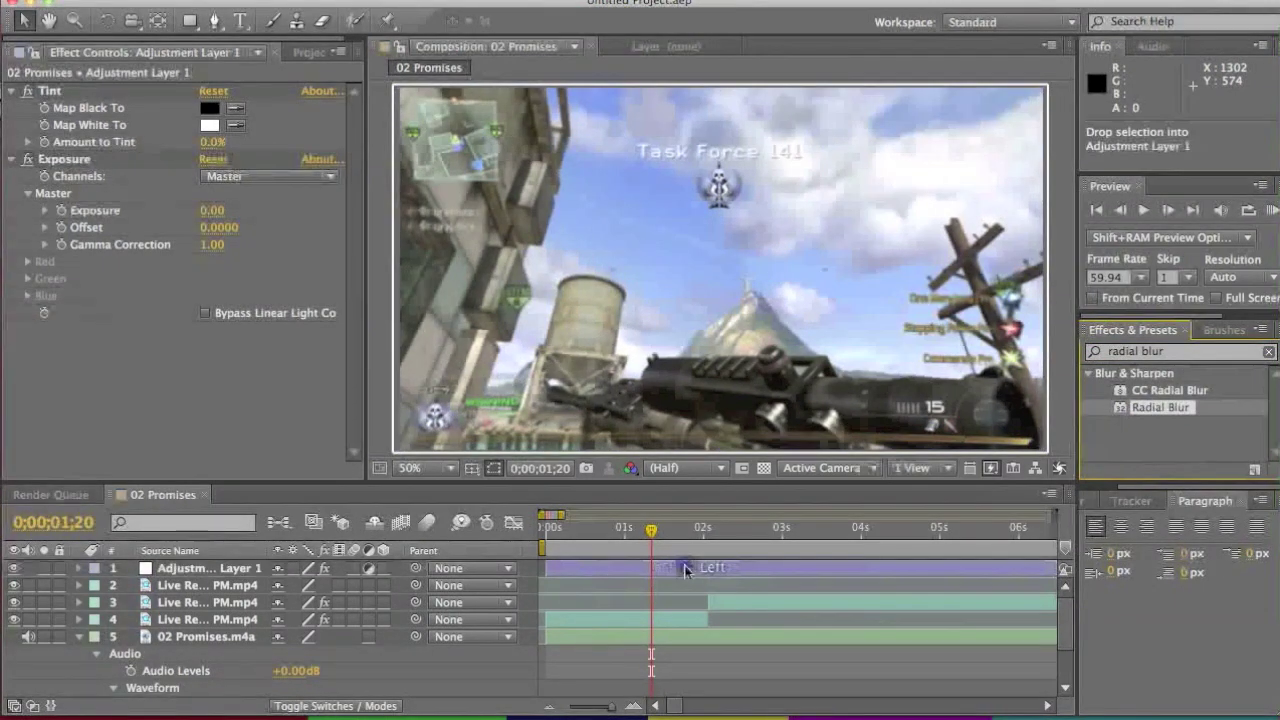
{"action": "left_click_drag", "start_coordinate": [207, 422], "coordinate": [248, 274]}
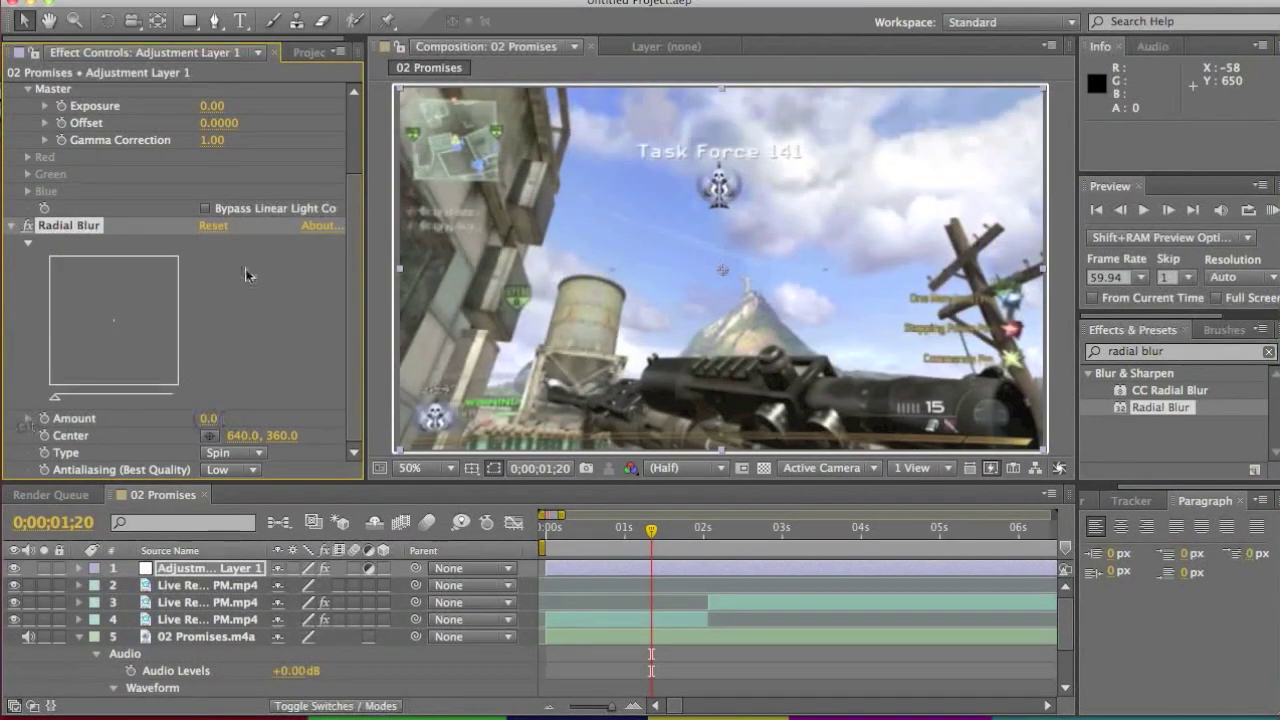
{"action": "scroll", "coordinate": [680, 605], "scroll_direction": "down", "scroll_amount": 3}
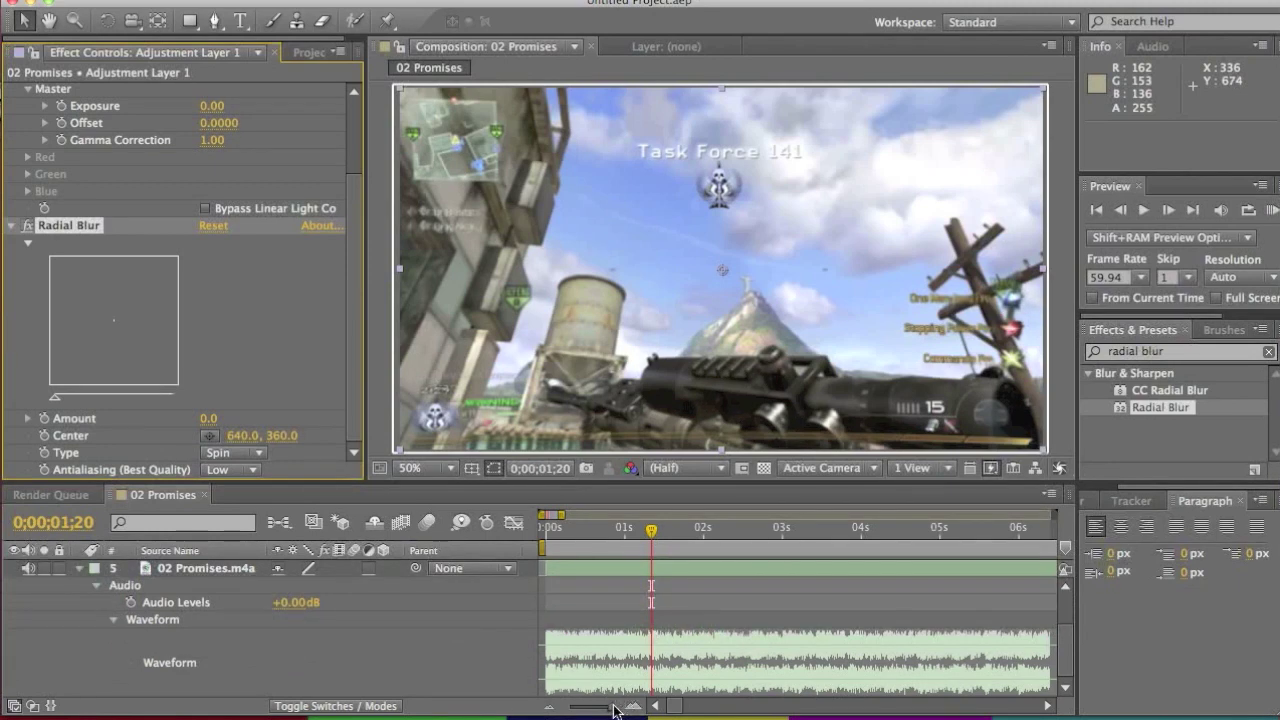
{"action": "scroll", "coordinate": [610, 710], "scroll_direction": "up", "scroll_amount": 5}
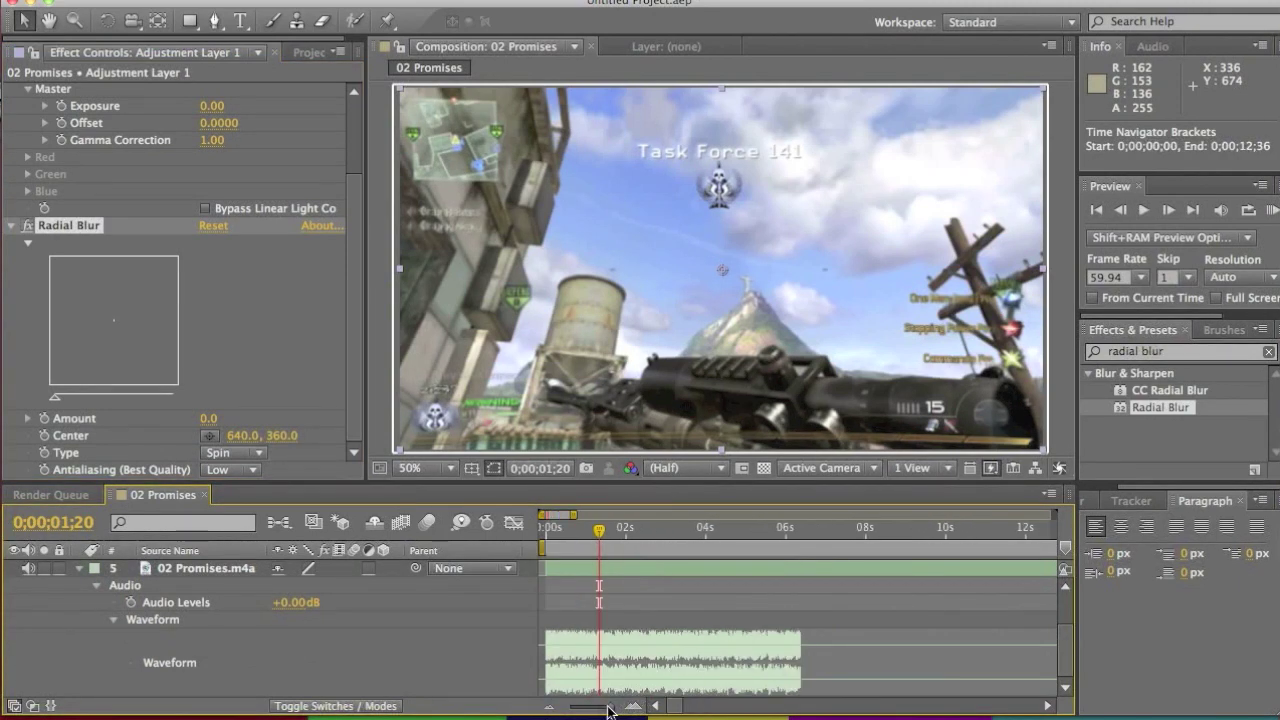
{"action": "scroll", "coordinate": [610, 710], "scroll_direction": "down", "scroll_amount": 5}
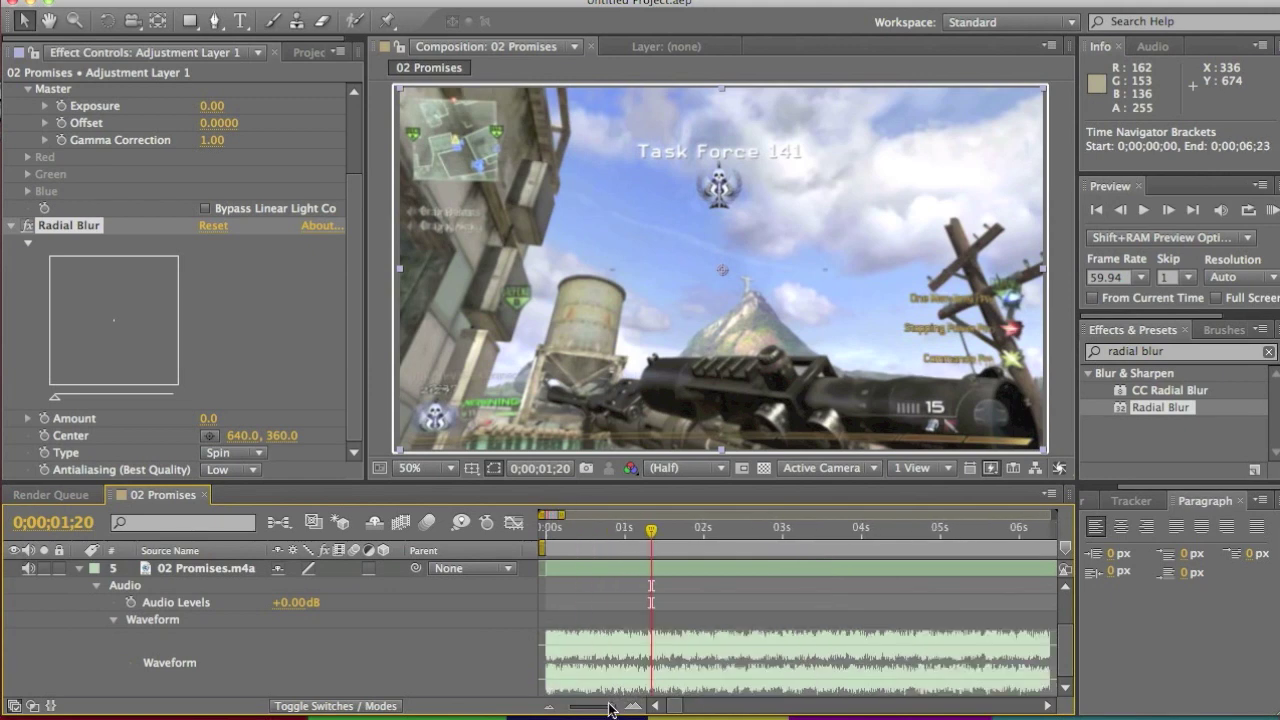
Turn on keyframing for Tint's Amount to Tint, the master Exposure and Radial Blur's Amount at 0;00;01;20
{"action": "scroll", "coordinate": [243, 286], "scroll_direction": "up", "scroll_amount": 3}
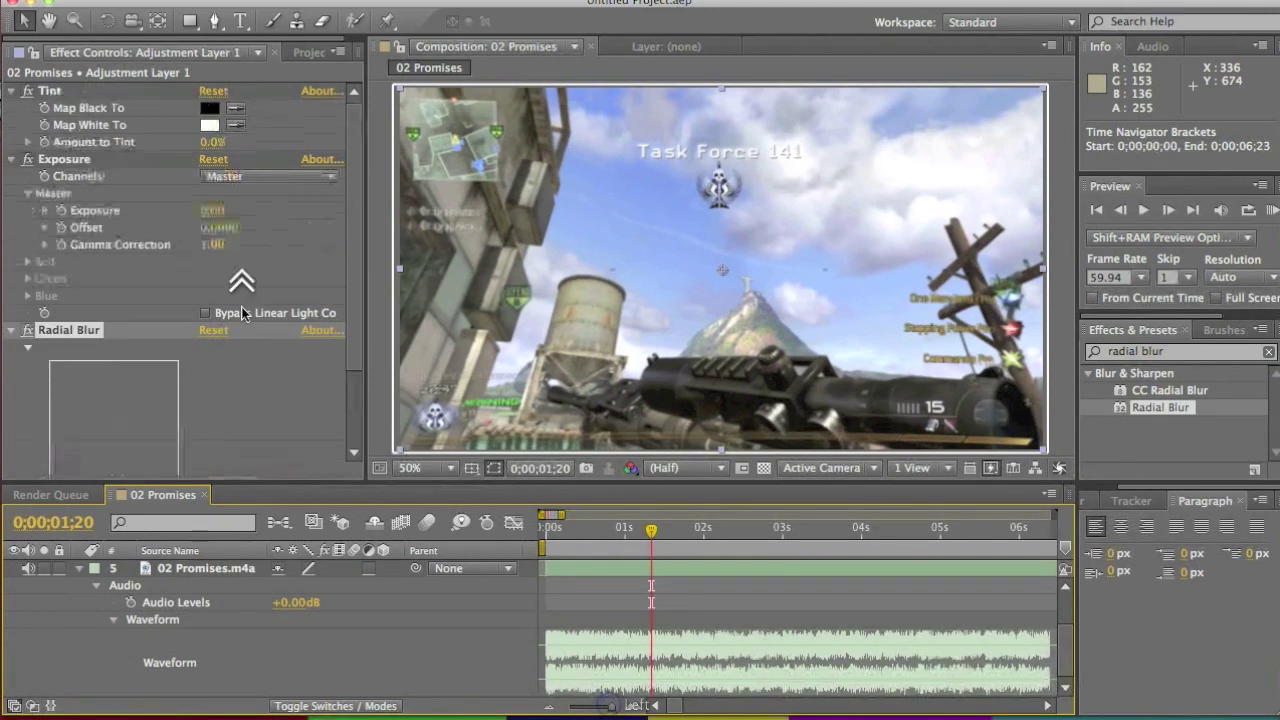
{"action": "left_click", "coordinate": [45, 142]}
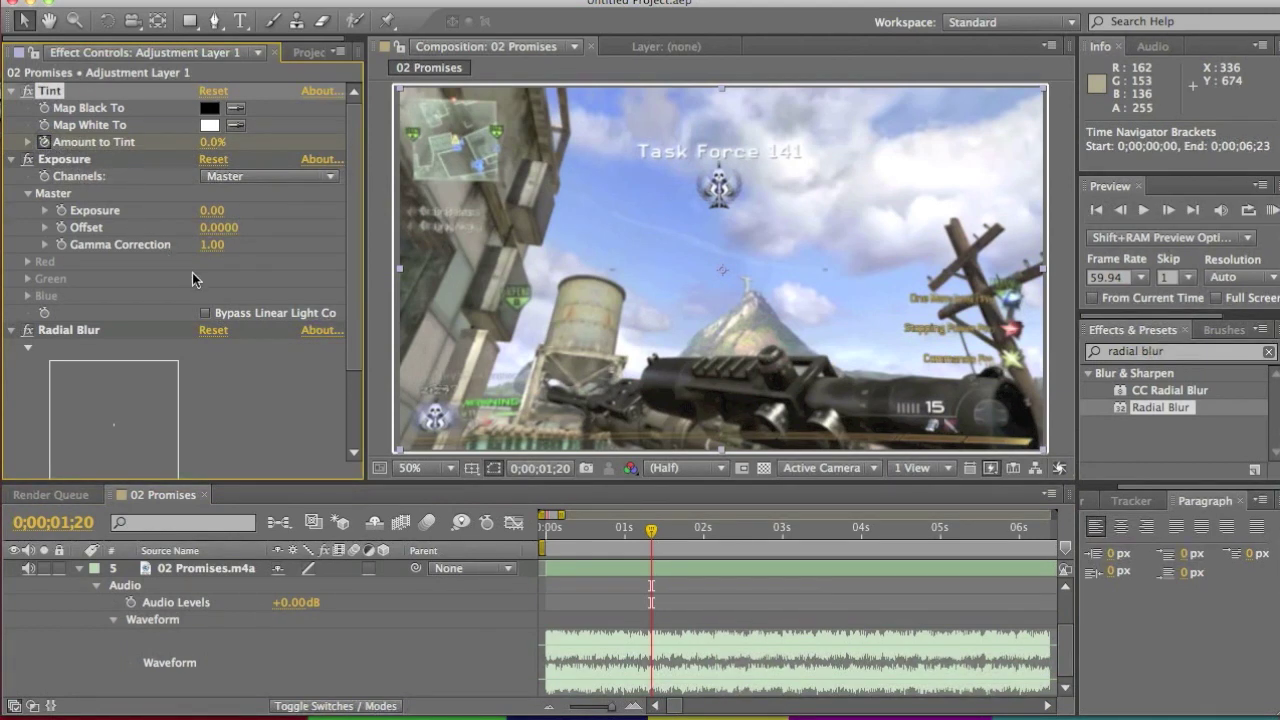
{"action": "left_click", "coordinate": [62, 213]}
{"action": "scroll", "coordinate": [100, 240], "scroll_direction": "down", "scroll_amount": 3}
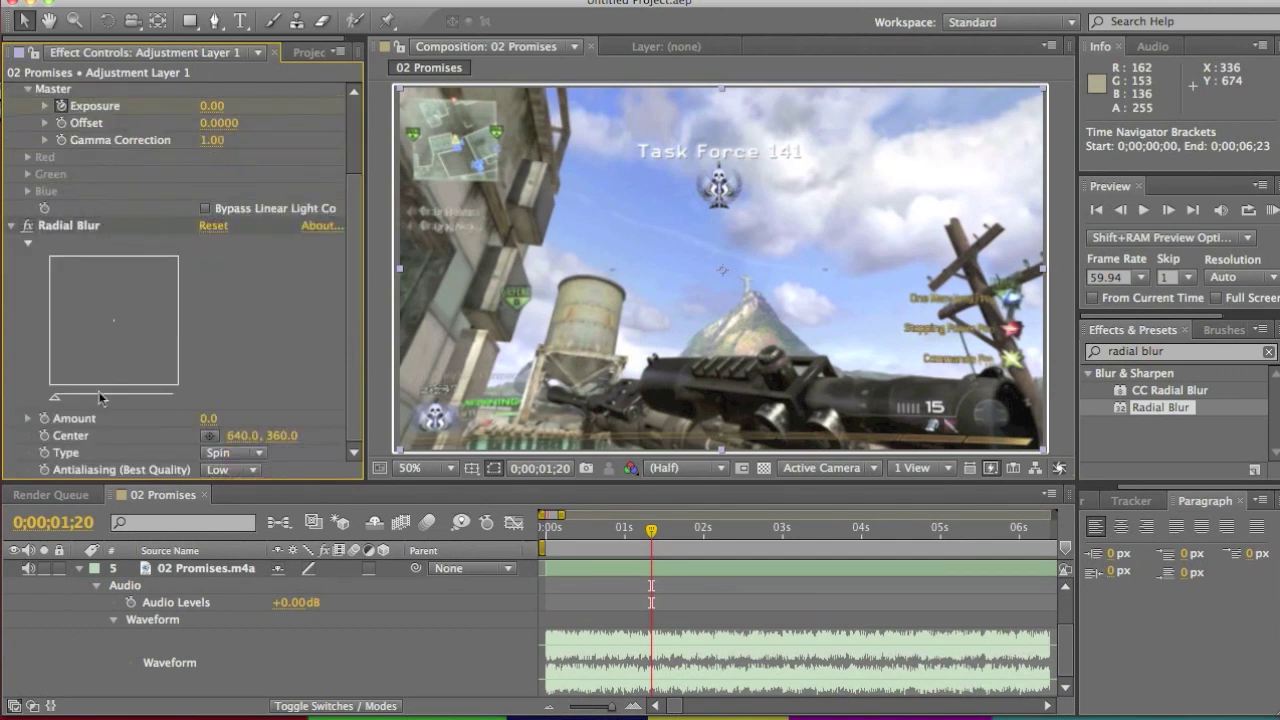
{"action": "left_click", "coordinate": [44, 418]}
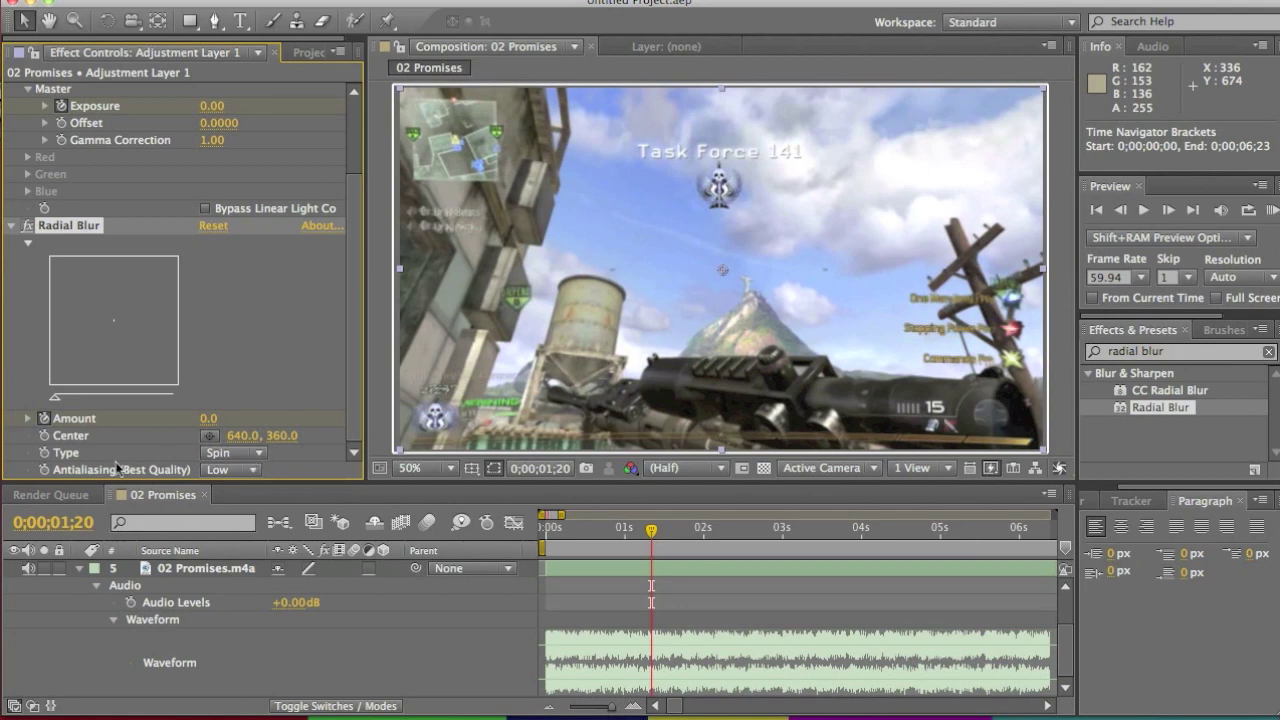
Change the Radial Blur type to Zoom
{"action": "left_click", "coordinate": [257, 452]}
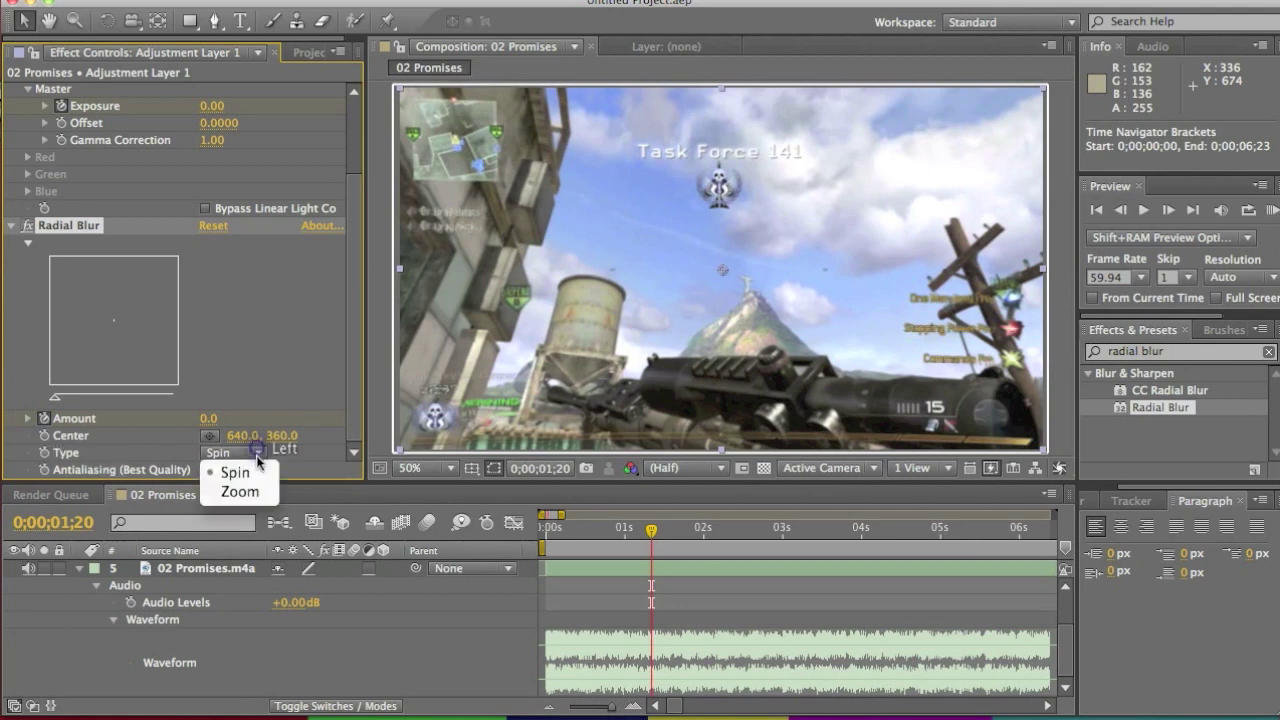
{"action": "left_click", "coordinate": [245, 491]}
{"action": "scroll", "coordinate": [281, 333], "scroll_direction": "up", "scroll_amount": 1}
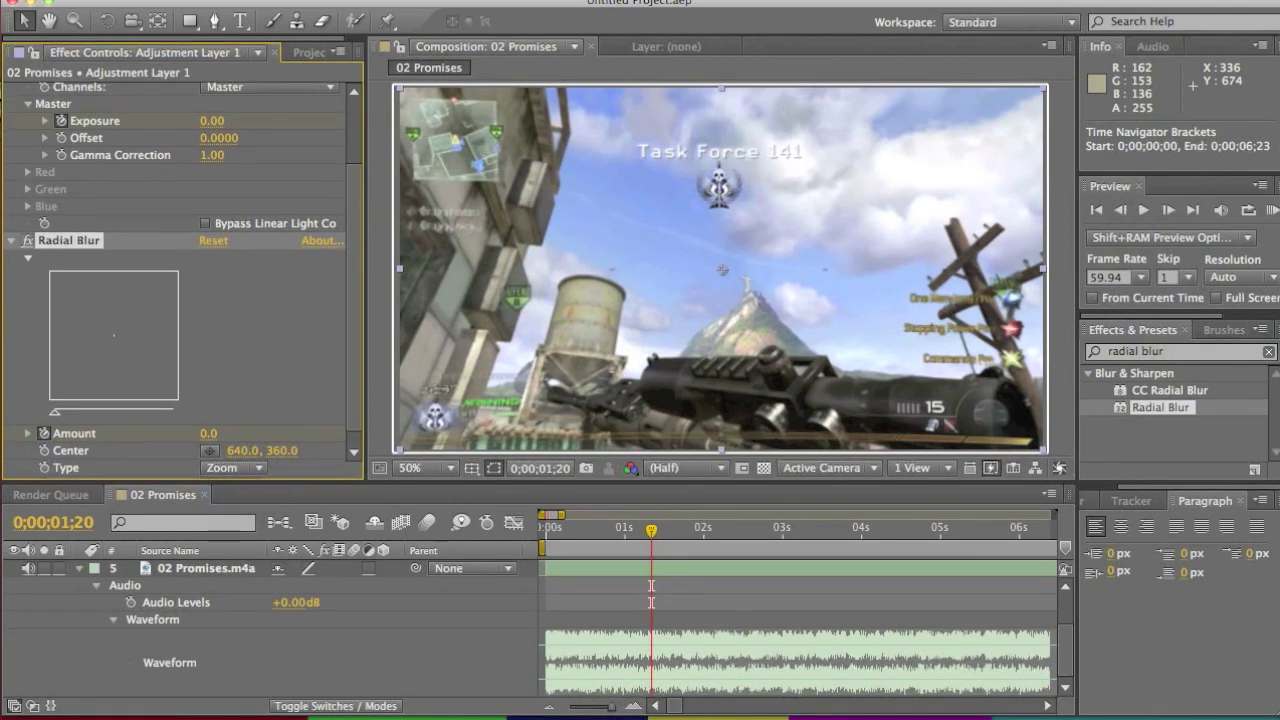
{"action": "scroll", "coordinate": [213, 268], "scroll_direction": "up", "scroll_amount": 5}
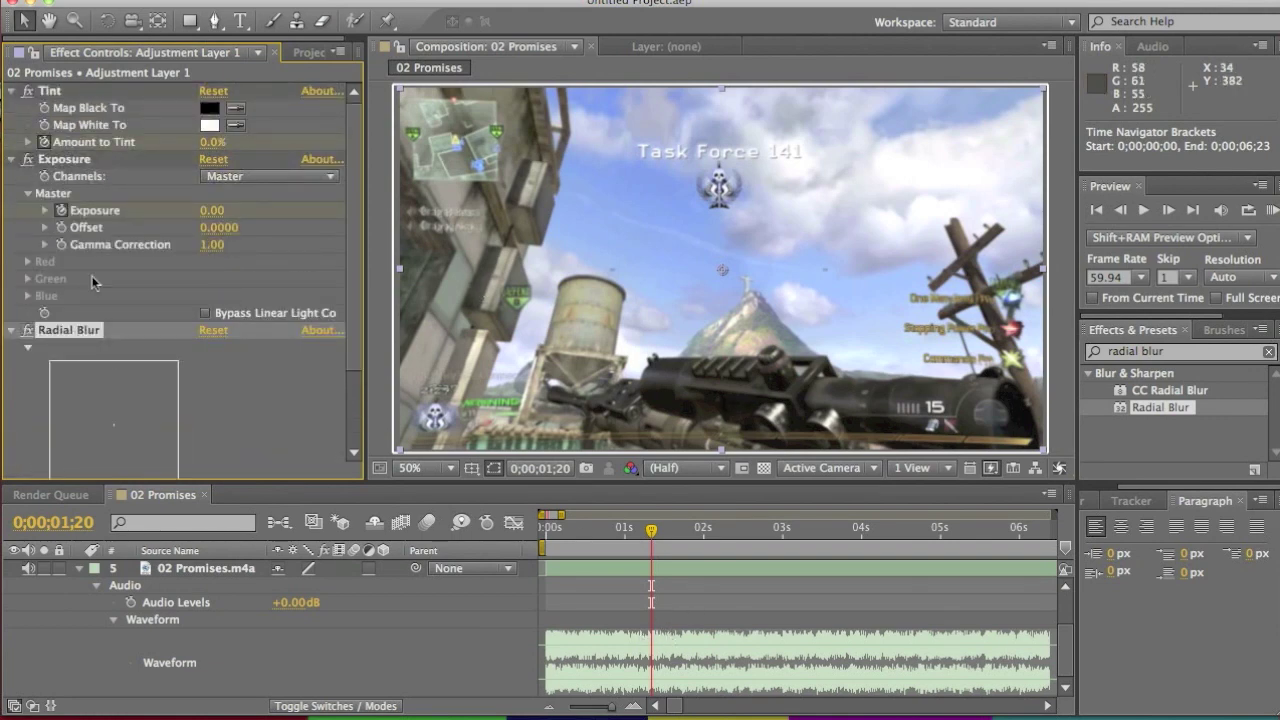
Advance one frame to 0;00;01;21 and set Tint's Amount to Tint to 60%
{"action": "left_click", "coordinate": [1166, 210]}
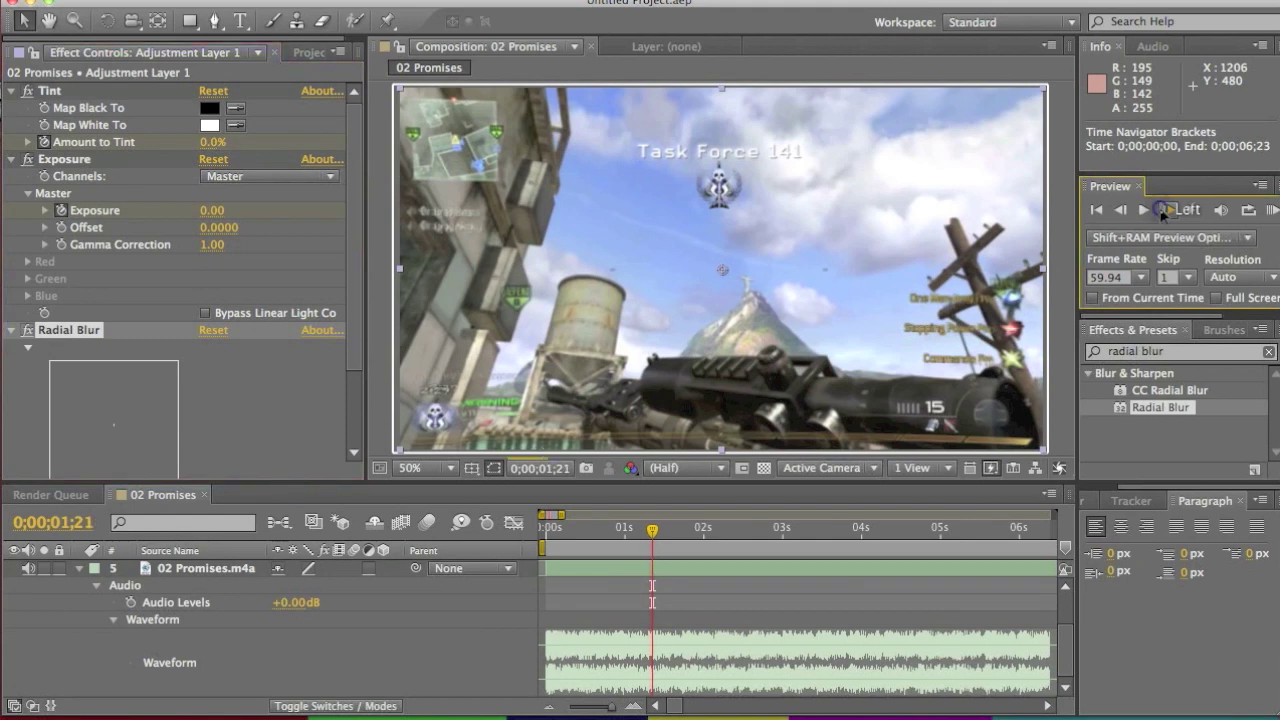
{"action": "left_click", "coordinate": [213, 148]}
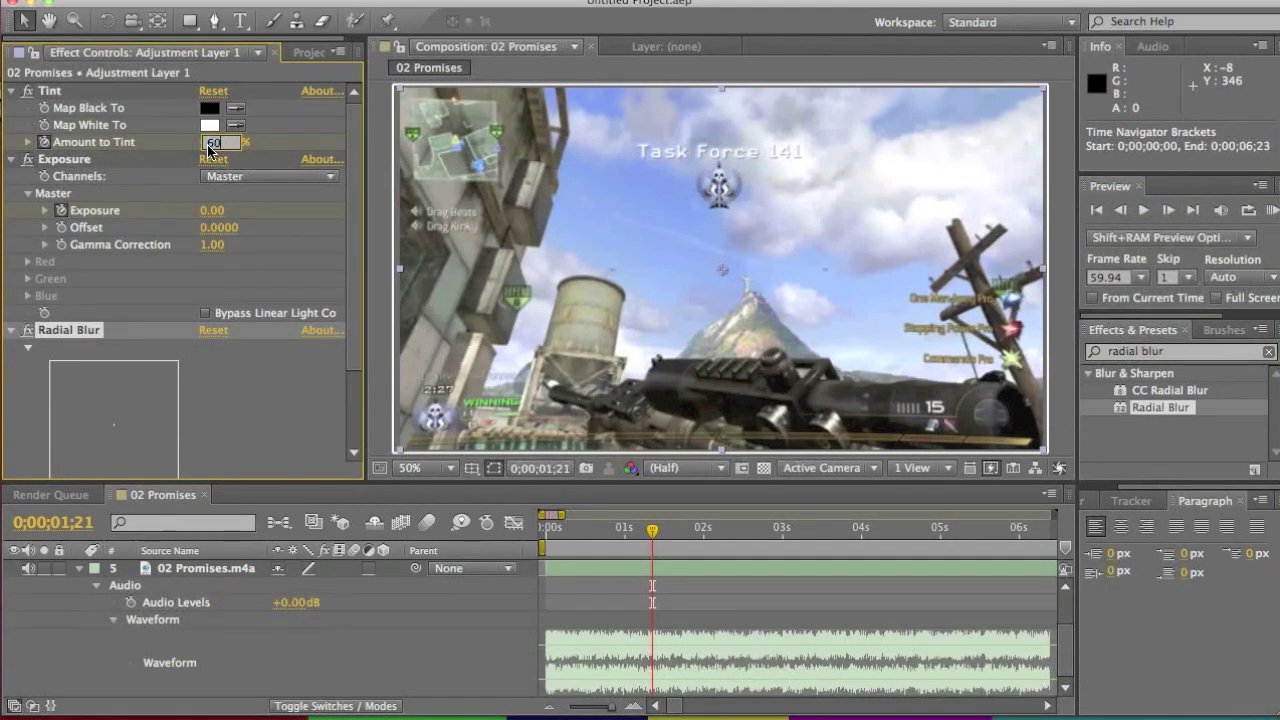
{"action": "key", "text": "Return"}
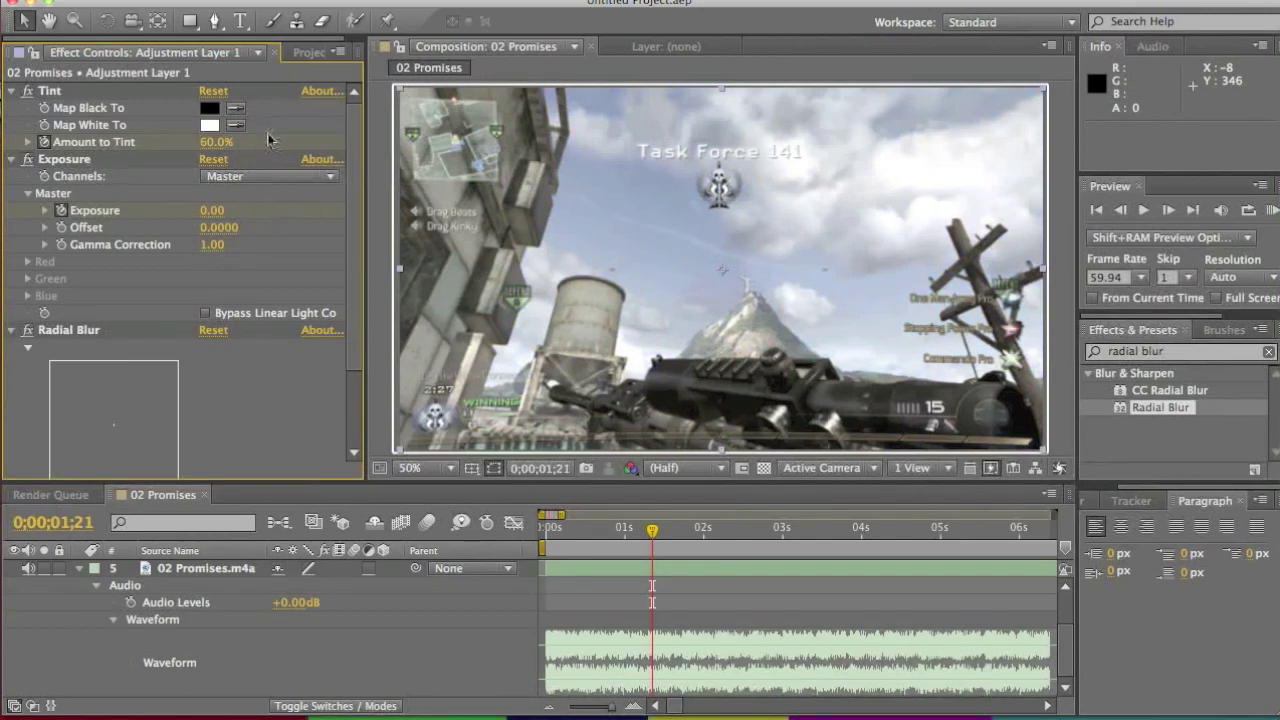
Change the Tint effect's Map Black To colour to a bright teal
{"action": "left_click", "coordinate": [210, 108]}
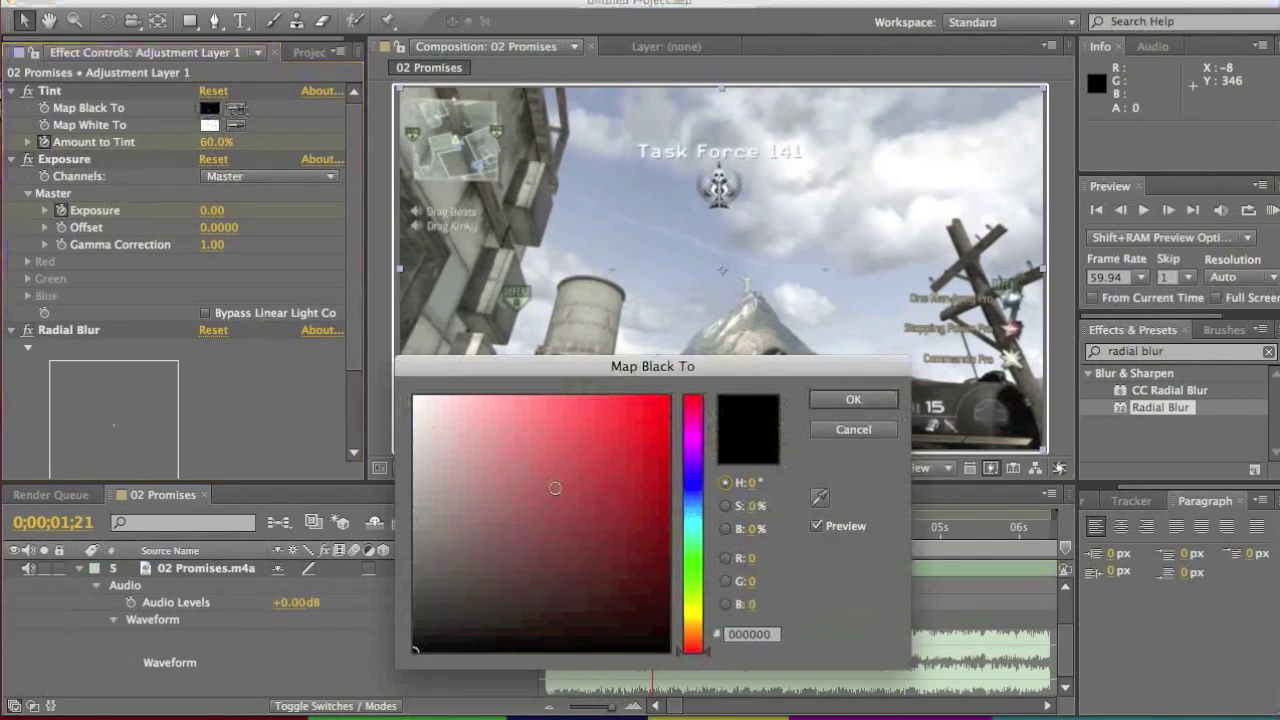
{"action": "left_click_drag", "start_coordinate": [690, 480], "coordinate": [689, 609]}
{"action": "left_click", "coordinate": [664, 446]}
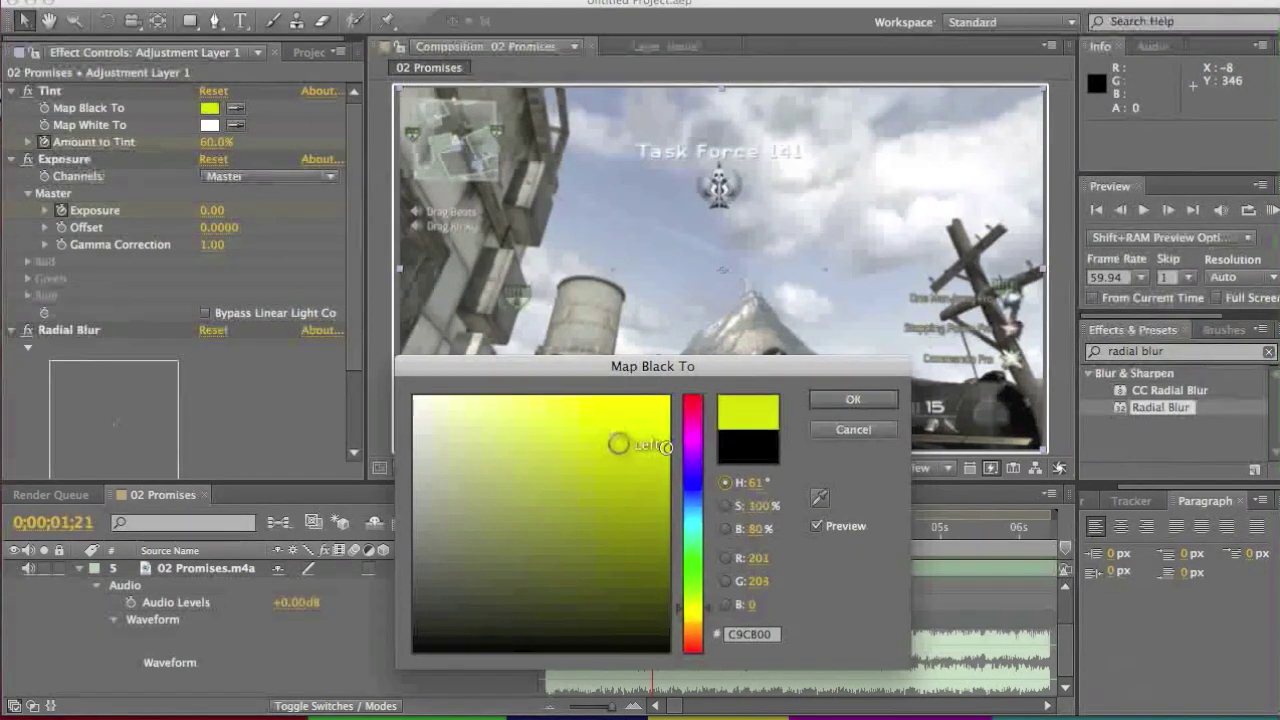
{"action": "left_click", "coordinate": [695, 527]}
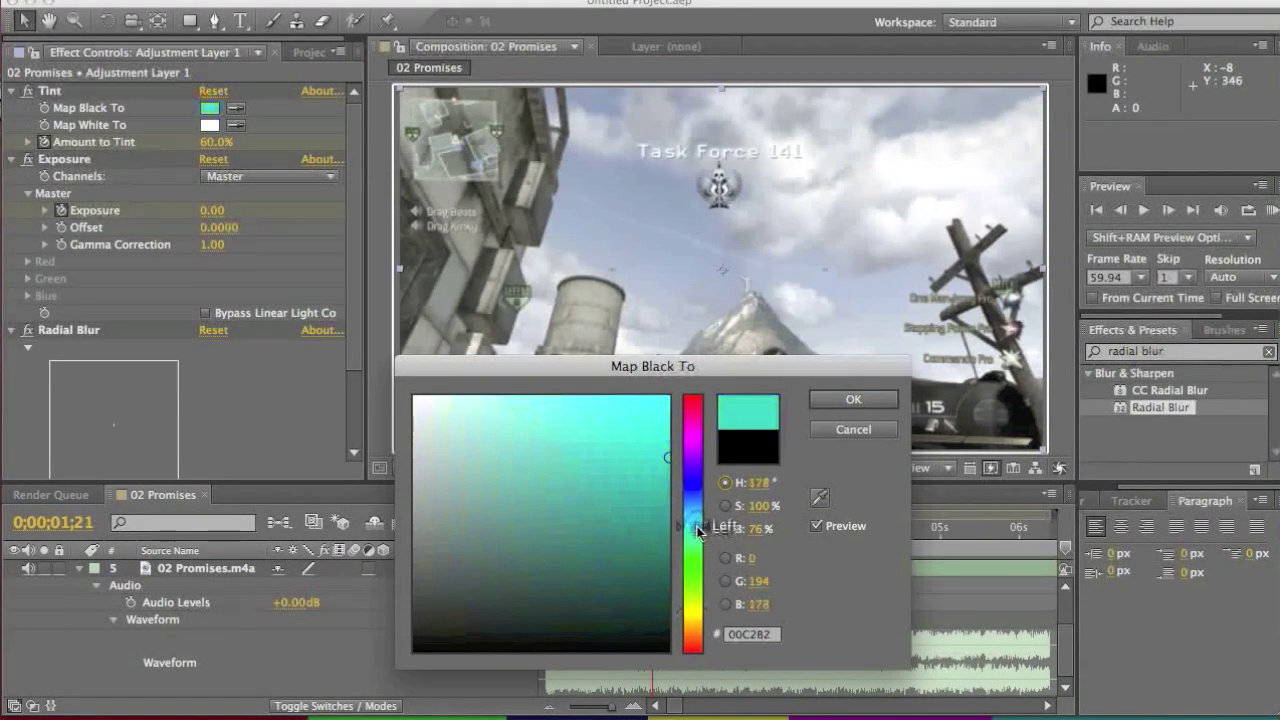
{"action": "left_click", "coordinate": [846, 399]}
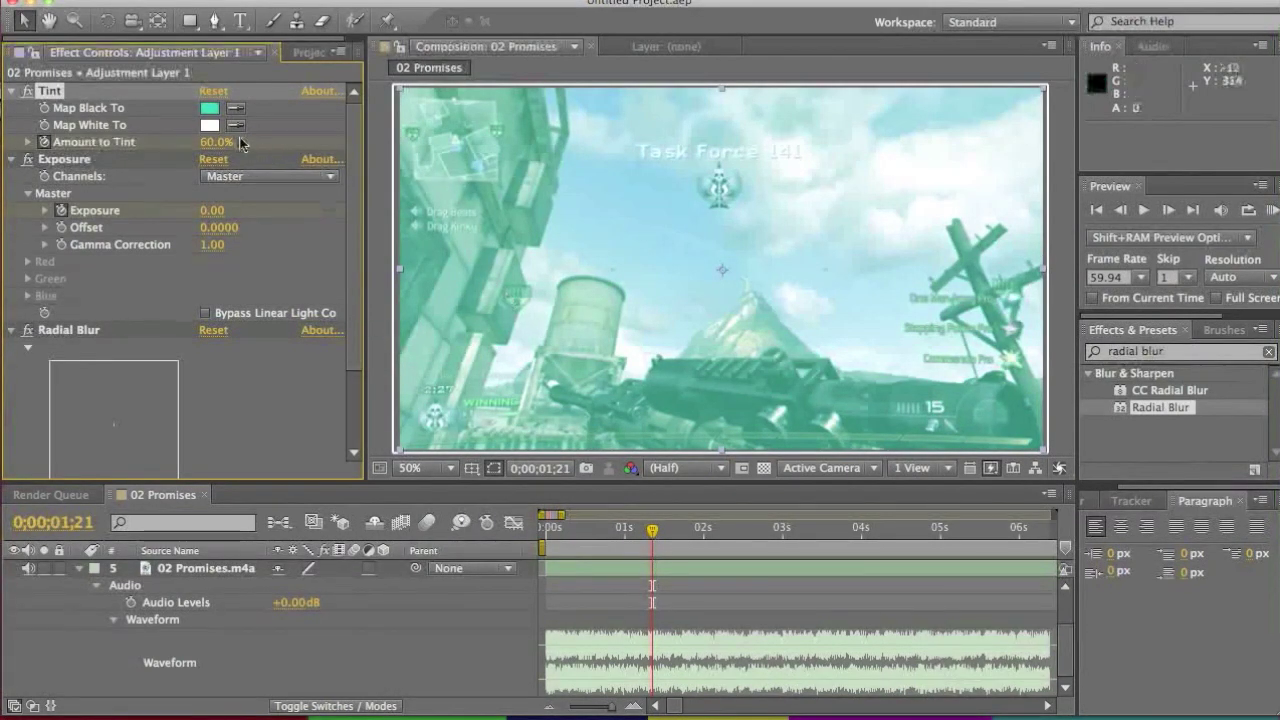
Change the Tint effect's Map Black To colour to a vivid purple
{"action": "left_click", "coordinate": [209, 107]}
{"action": "left_click_drag", "start_coordinate": [692, 515], "coordinate": [692, 456]}
{"action": "left_click", "coordinate": [845, 399]}
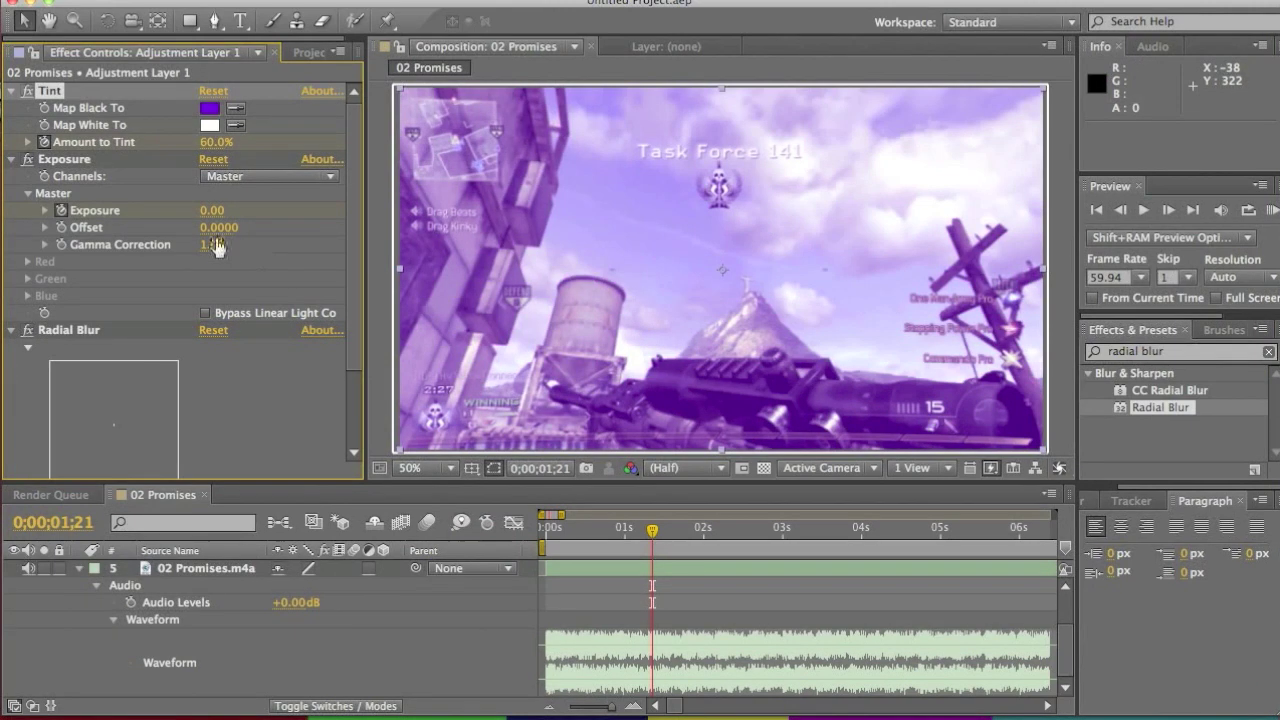
Set the Exposure effect's master Exposure to 2.45 at 0;00;01;21
{"action": "left_click", "coordinate": [215, 212]}
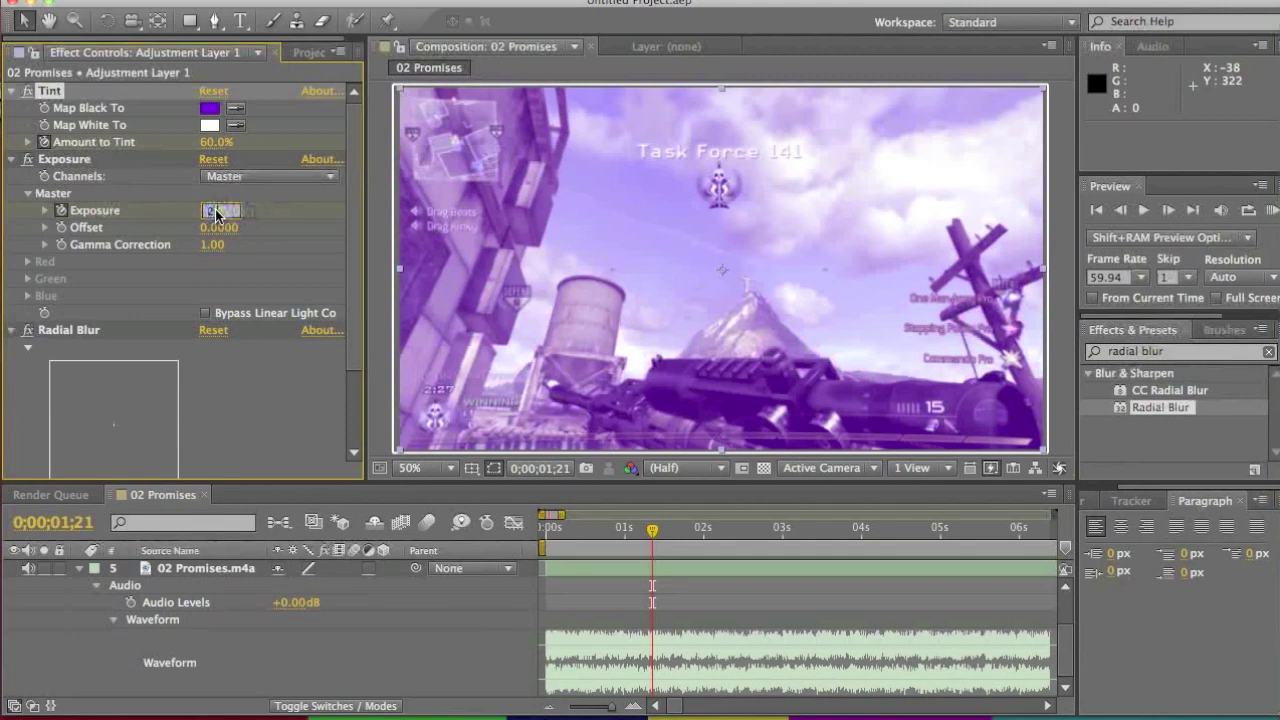
{"action": "type", "text": "2.45"}
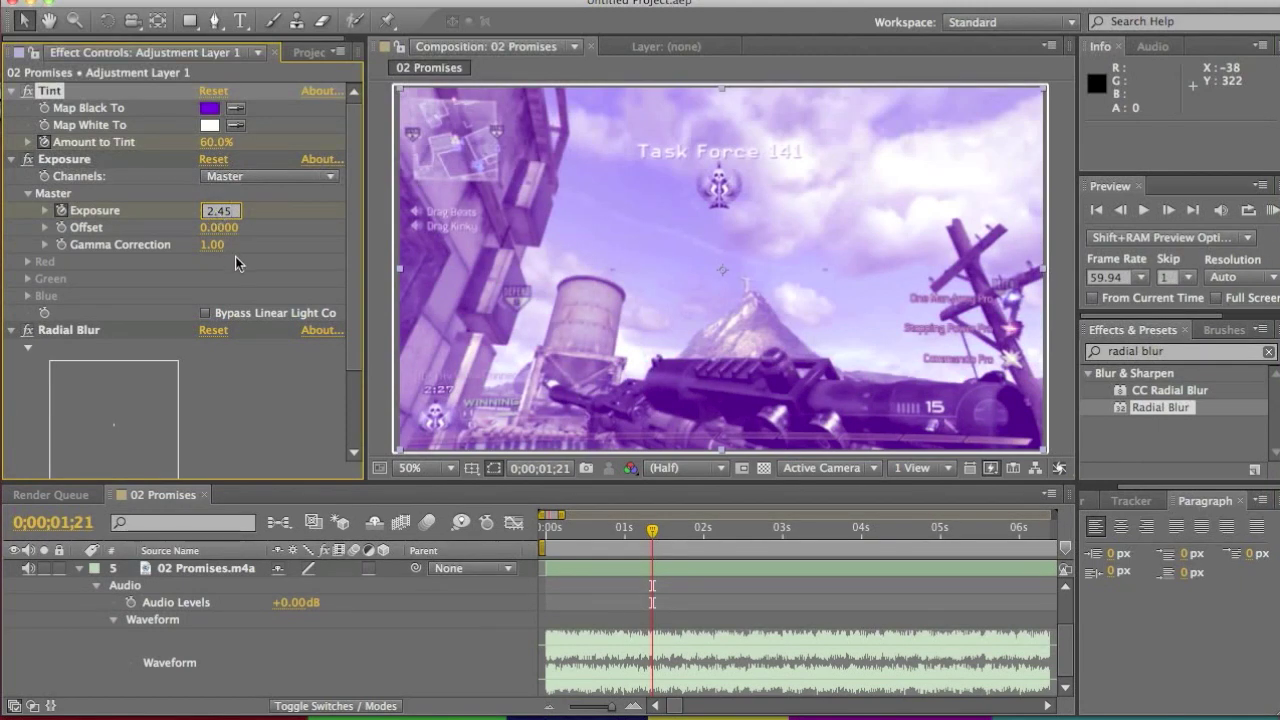
{"action": "left_click", "coordinate": [237, 266]}
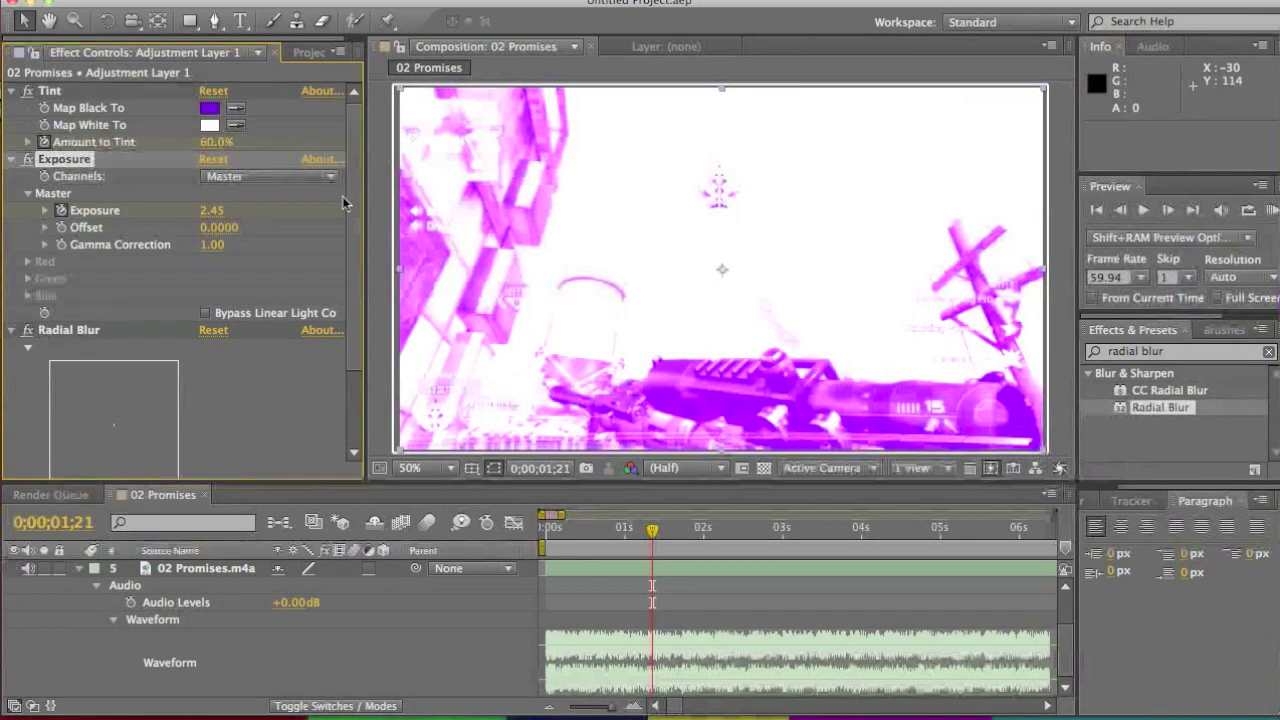
Set Radial Blur's Amount to 16 at 0;00;01;21
{"action": "left_click", "coordinate": [299, 410]}
{"action": "left_click", "coordinate": [208, 418]}
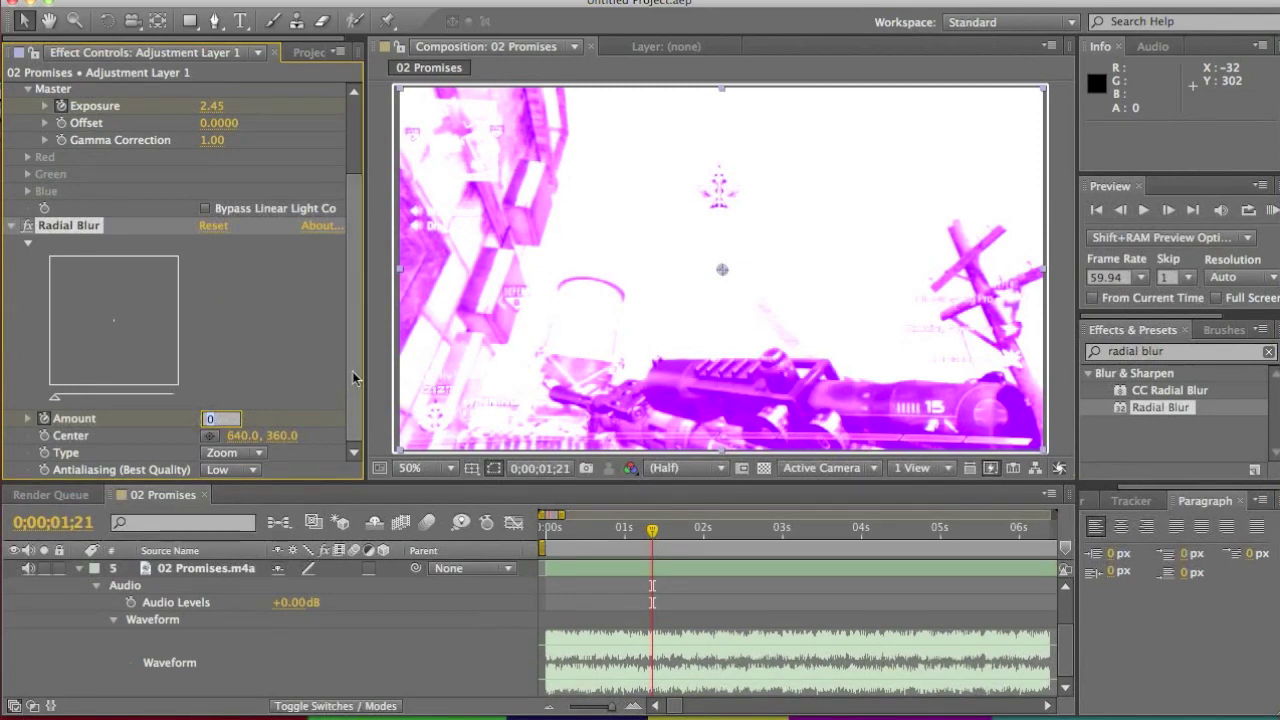
{"action": "type", "text": "16"}
{"action": "left_click", "coordinate": [277, 329]}
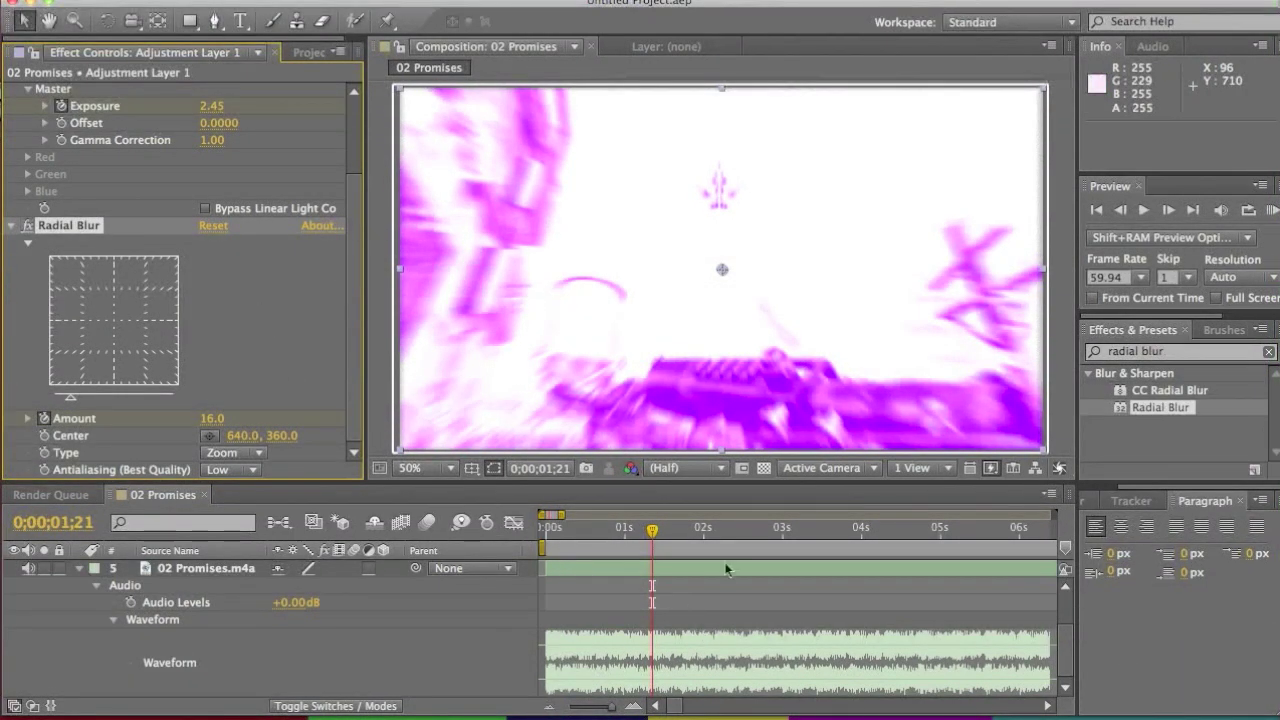
Advance 20 frames to 0;00;01;41 and set both the master Exposure and Radial Blur's Amount to 0
{"action": "left_click", "coordinate": [1166, 211]}
{"action": "left_click", "coordinate": [1166, 211]}
{"action": "left_click", "coordinate": [1166, 211]}
{"action": "left_click", "coordinate": [1166, 211]}
{"action": "left_click", "coordinate": [1163, 211]}
{"action": "left_click", "coordinate": [1163, 211]}
{"action": "left_click", "coordinate": [1163, 211]}
{"action": "left_click", "coordinate": [1163, 211]}
{"action": "left_click", "coordinate": [1163, 211]}
{"action": "left_click", "coordinate": [1163, 211]}
{"action": "left_click", "coordinate": [1163, 211]}
{"action": "left_click", "coordinate": [1163, 211]}
{"action": "left_click", "coordinate": [1163, 211]}
{"action": "left_click", "coordinate": [1163, 211]}
{"action": "left_click", "coordinate": [1163, 211]}
{"action": "left_click", "coordinate": [1163, 211]}
{"action": "left_click", "coordinate": [1163, 211]}
{"action": "left_click", "coordinate": [1163, 211]}
{"action": "left_click", "coordinate": [1163, 211]}
{"action": "left_click", "coordinate": [1163, 211]}
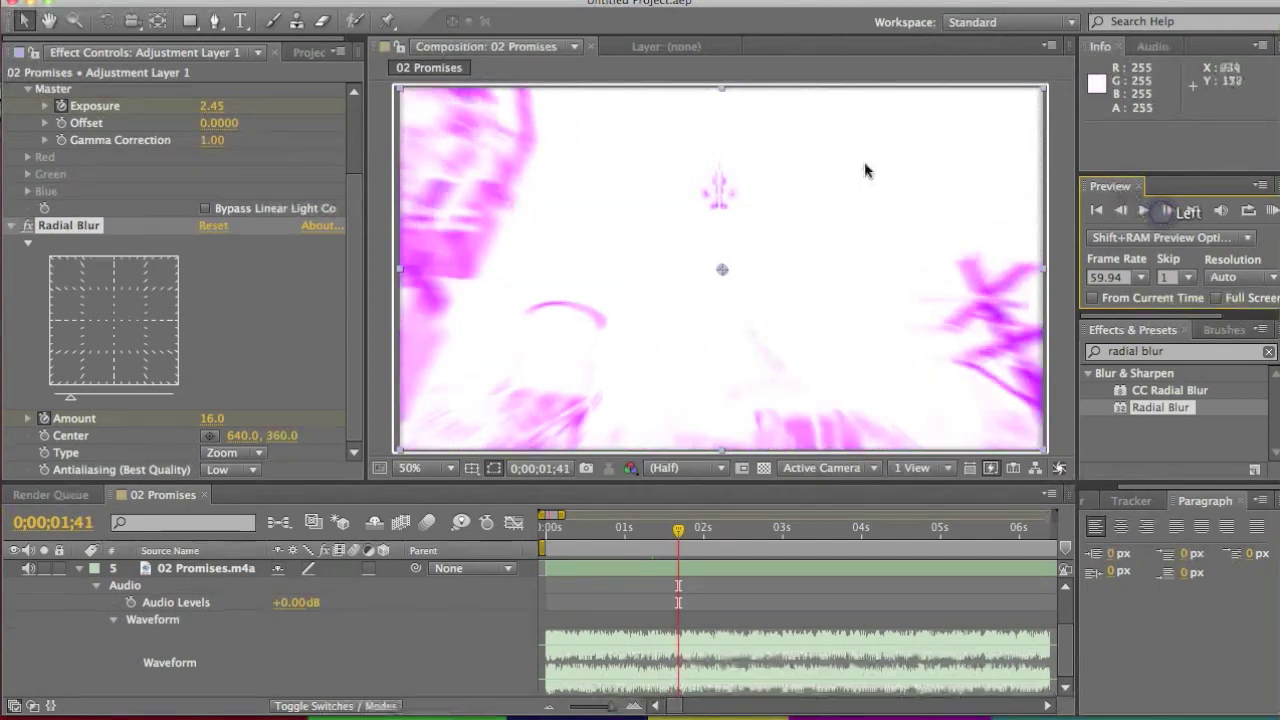
{"action": "left_click", "coordinate": [212, 106]}
{"action": "type", "text": "0"}
{"action": "key", "text": "Return"}
{"action": "left_click", "coordinate": [216, 420]}
{"action": "type", "text": "0"}
{"action": "key", "text": "Return"}
Set Tint's Amount to Tint to 0% at 0;00;01;41
{"action": "scroll", "coordinate": [240, 314], "scroll_direction": "up", "scroll_amount": 3}
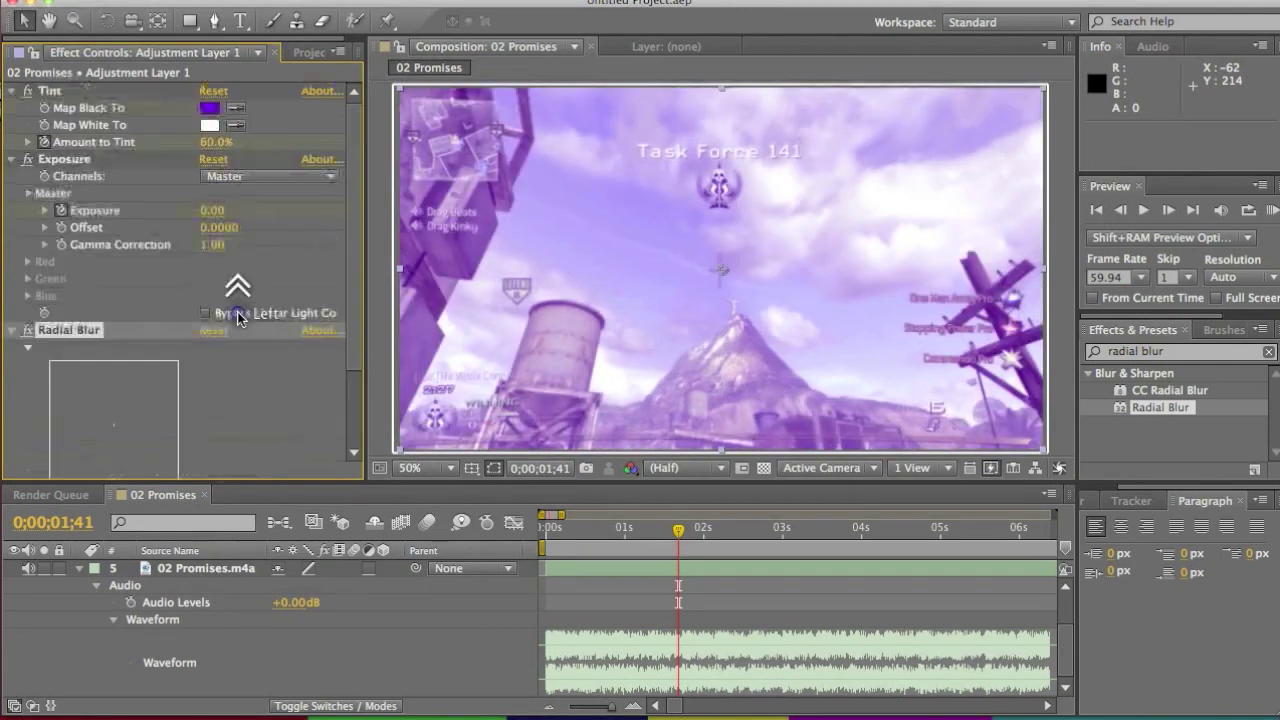
{"action": "left_click", "coordinate": [210, 148]}
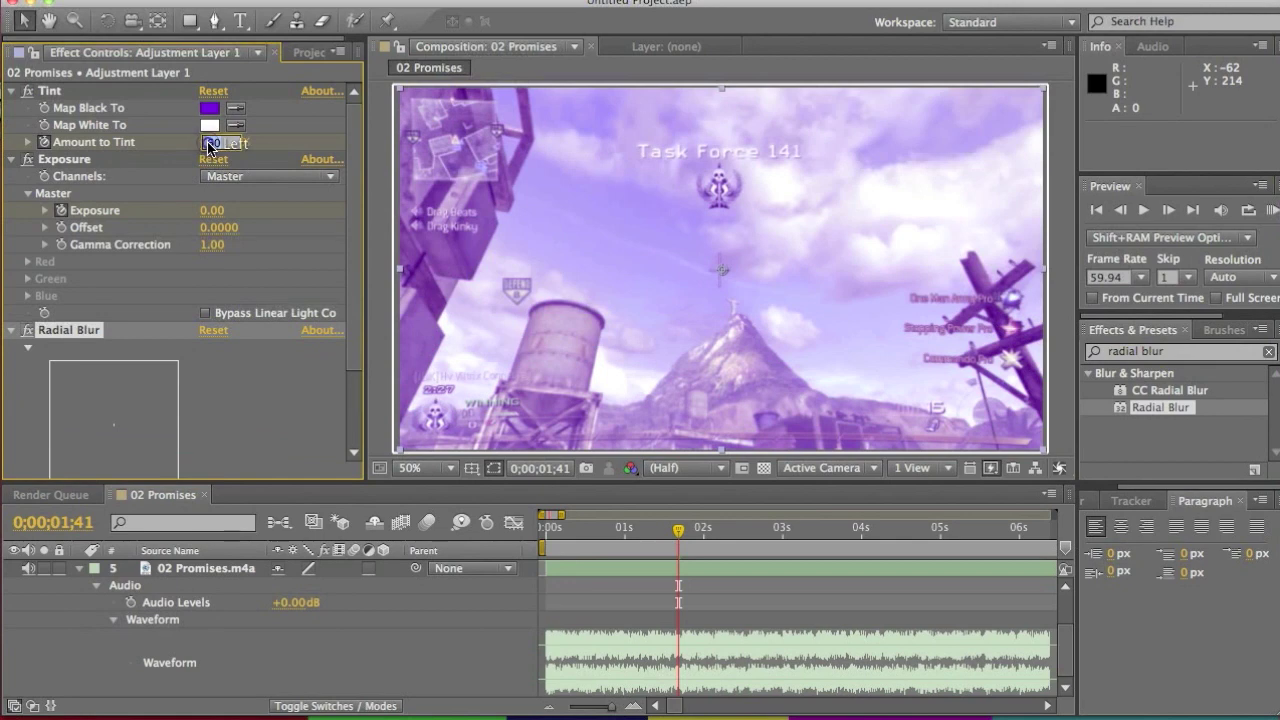
{"action": "key", "text": "BackSpace"}
{"action": "type", "text": "0"}
{"action": "key", "text": "Return"}
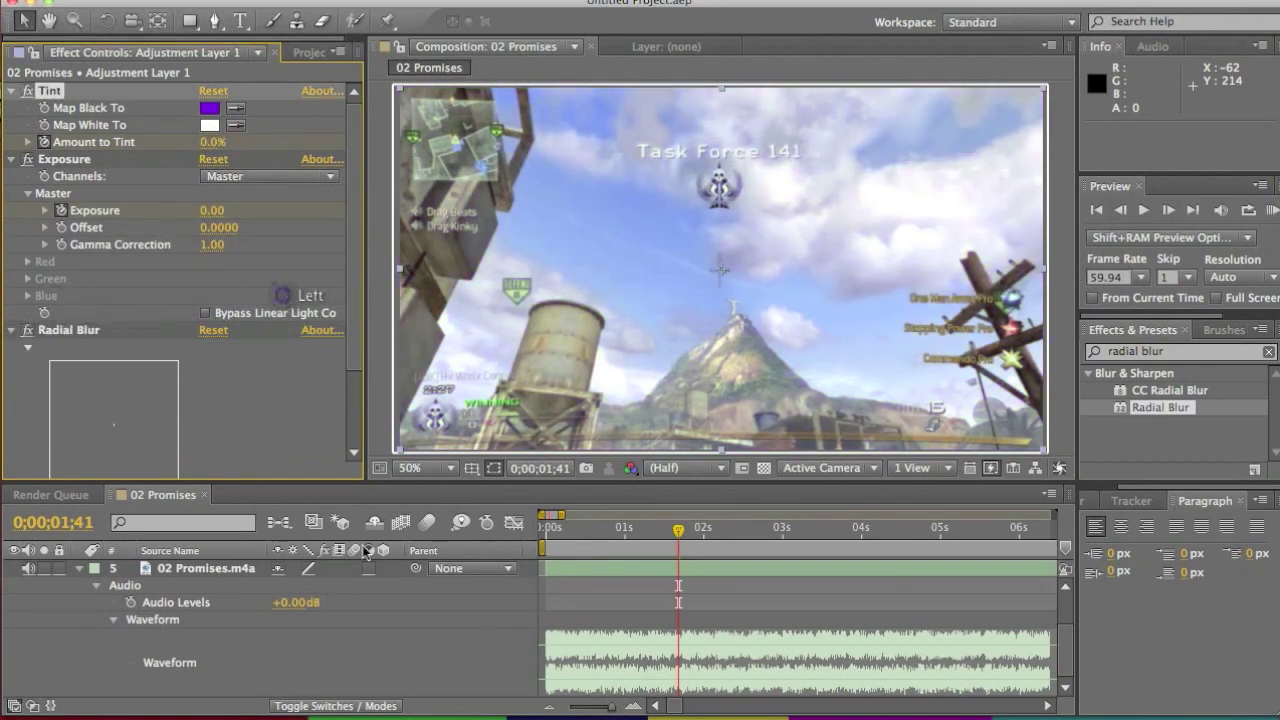
Expand Adjustment Layer 1's Tint, Exposure and Radial Blur properties in the timeline to examine their keyframes
{"action": "scroll", "coordinate": [652, 641], "scroll_direction": "up", "scroll_amount": 3}
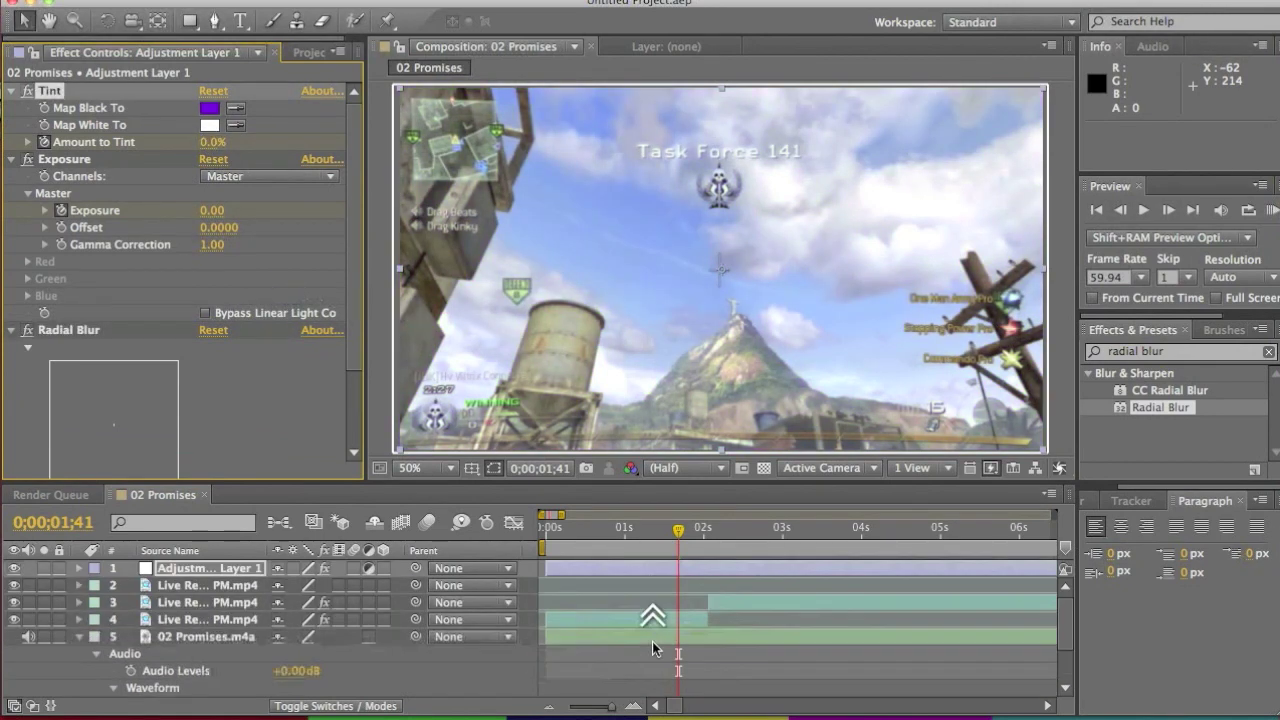
{"action": "left_click", "coordinate": [79, 568]}
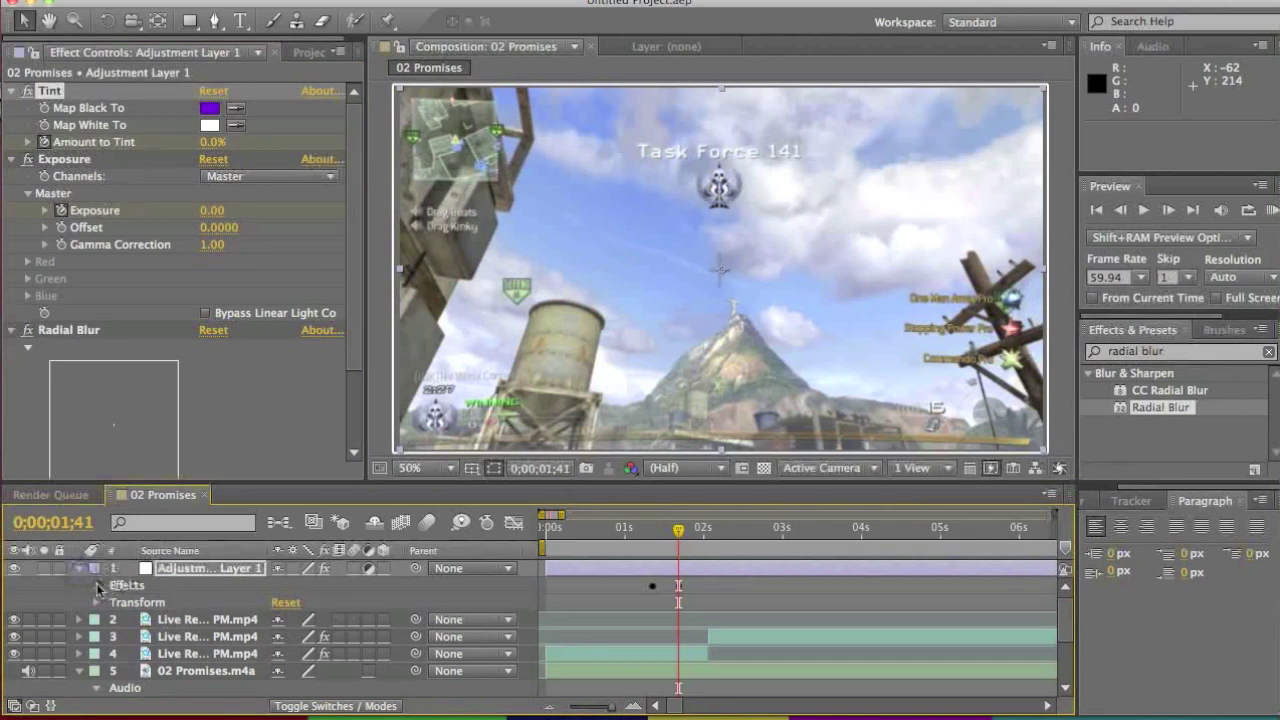
{"action": "left_click", "coordinate": [97, 585]}
{"action": "left_click", "coordinate": [113, 602]}
{"action": "scroll", "coordinate": [118, 618], "scroll_direction": "down", "scroll_amount": 3}
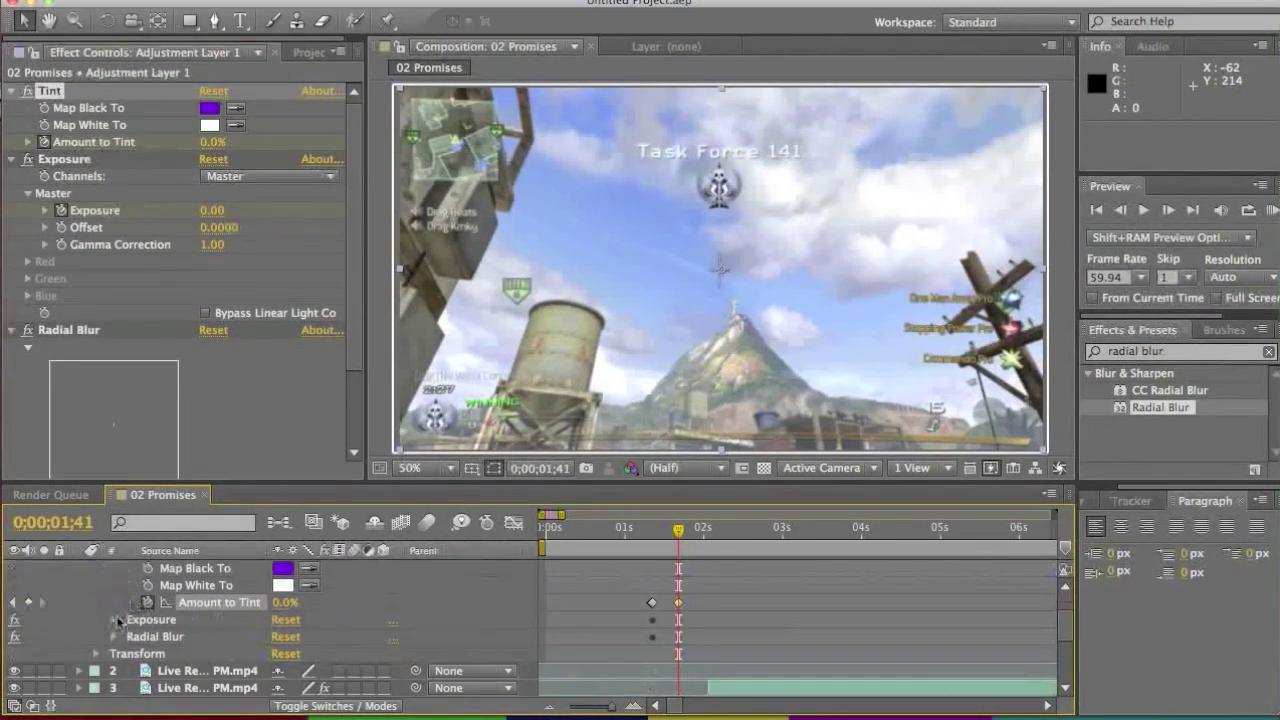
{"action": "scroll", "coordinate": [116, 612], "scroll_direction": "down", "scroll_amount": 4}
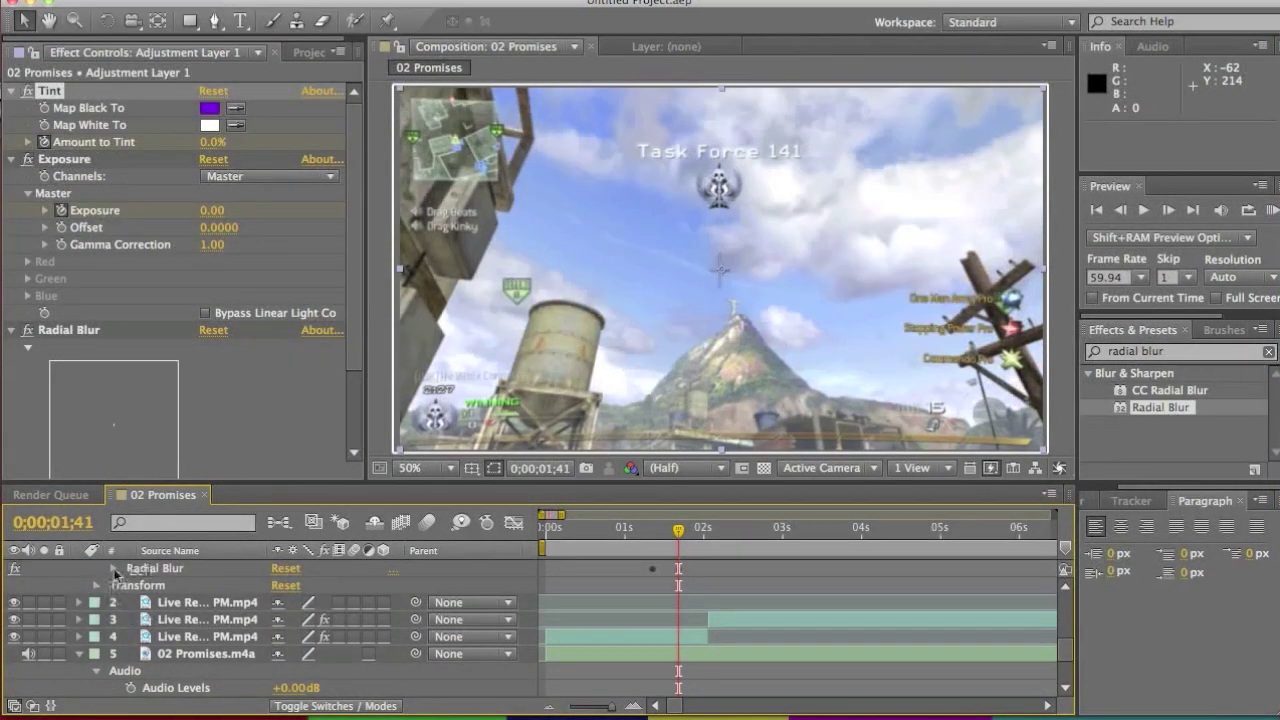
{"action": "left_click", "coordinate": [113, 568]}
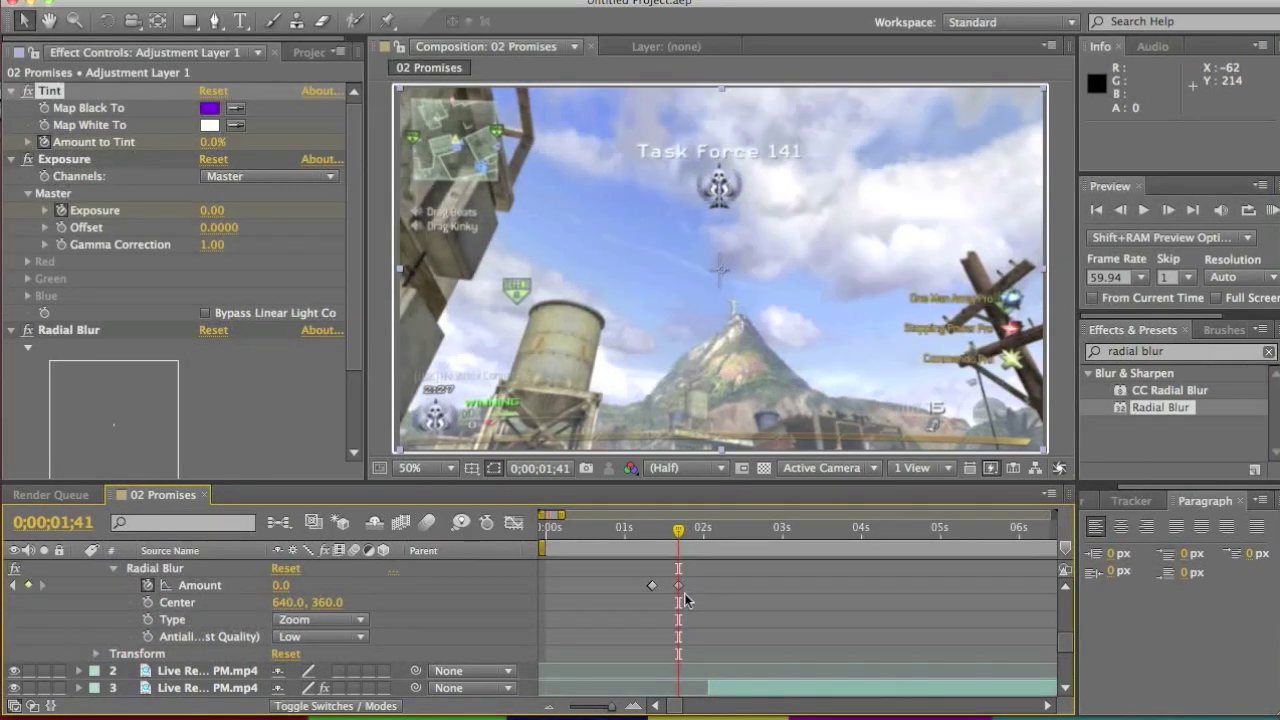
Move the current time to 0;00;01;43 against the audio waveform and briefly run a RAM preview from there
{"action": "scroll", "coordinate": [687, 600], "scroll_direction": "down", "scroll_amount": 5}
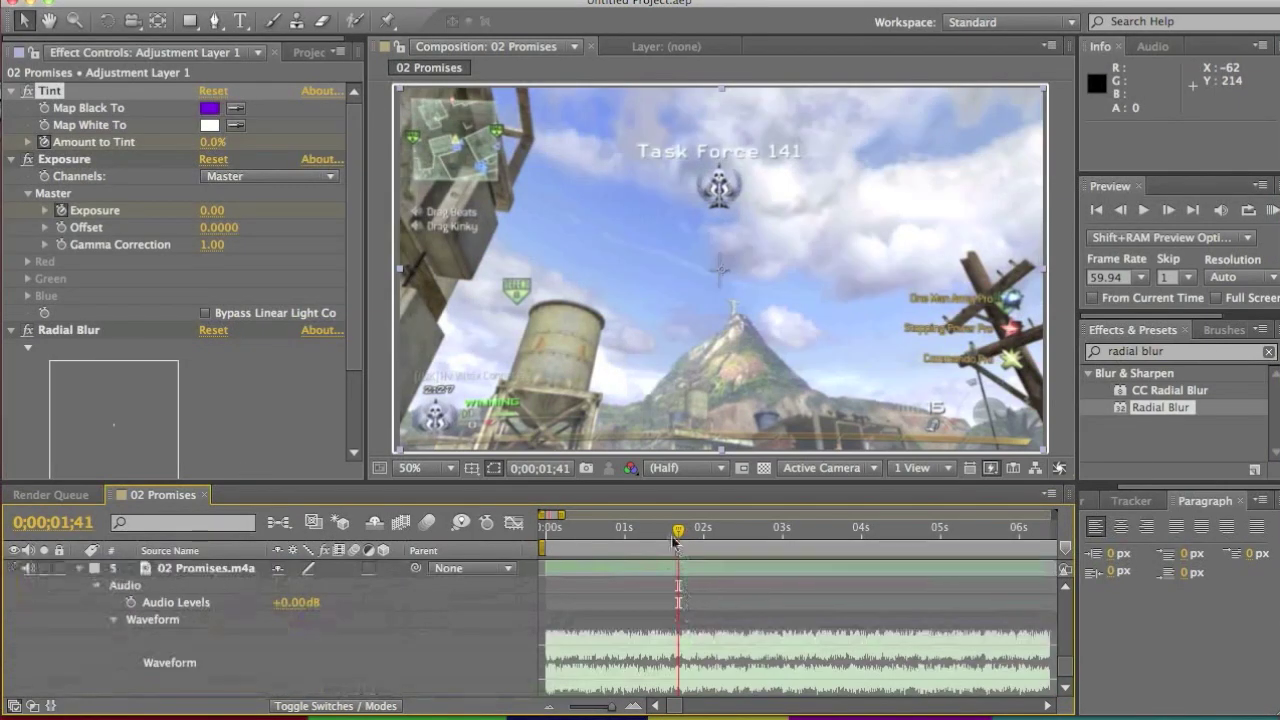
{"action": "left_click_drag", "start_coordinate": [678, 533], "coordinate": [681, 533]}
{"action": "left_click", "coordinate": [1272, 209]}
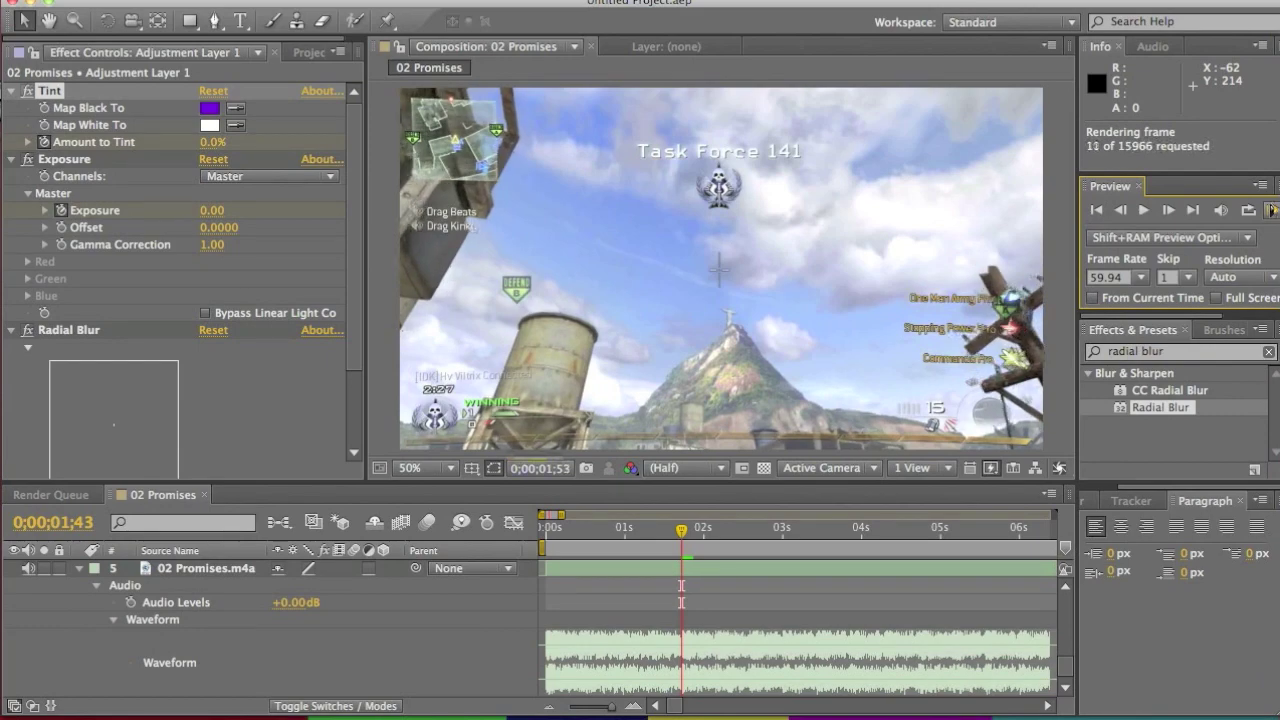
{"action": "key", "text": "space"}
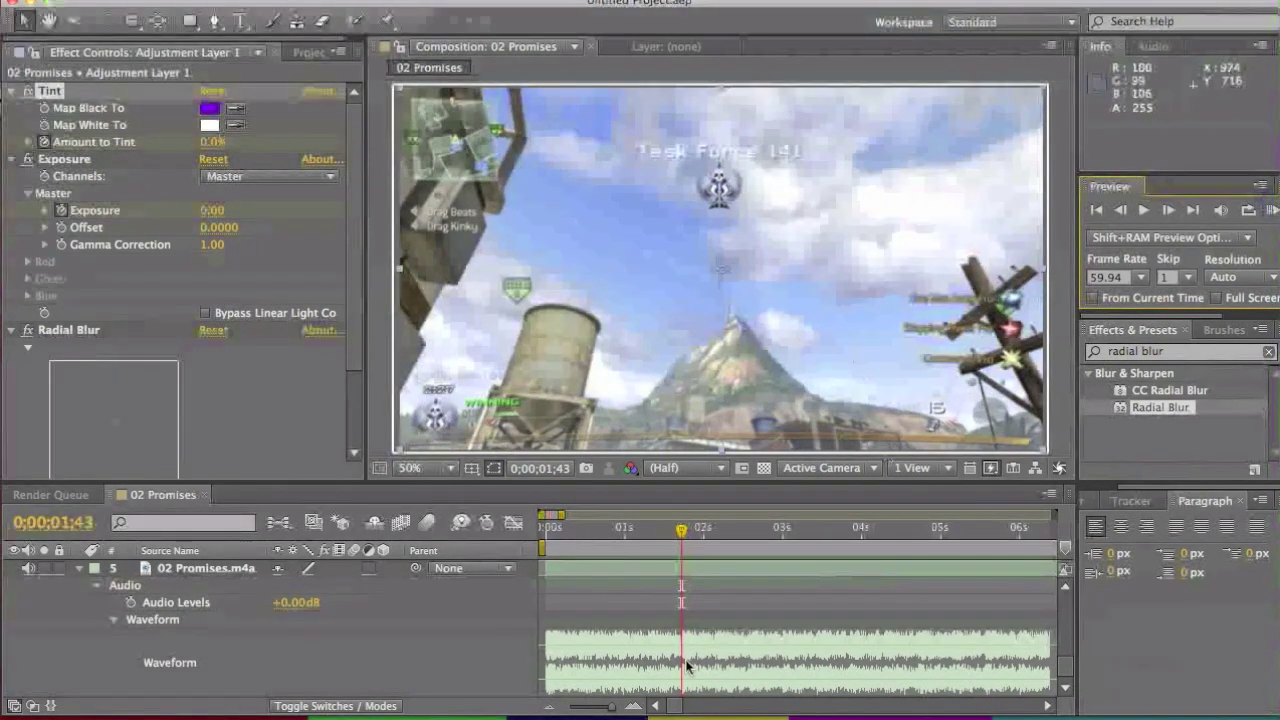
Step back to 0;00;01;42 and add keyframes for Tint's Amount to Tint and Radial Blur's Amount at their current values
{"action": "scroll", "coordinate": [686, 666], "scroll_direction": "up", "scroll_amount": 10}
{"action": "scroll", "coordinate": [686, 666], "scroll_direction": "down", "scroll_amount": 10}
{"action": "scroll", "coordinate": [686, 666], "scroll_direction": "up", "scroll_amount": 5}
{"action": "scroll", "coordinate": [686, 666], "scroll_direction": "down", "scroll_amount": 1}
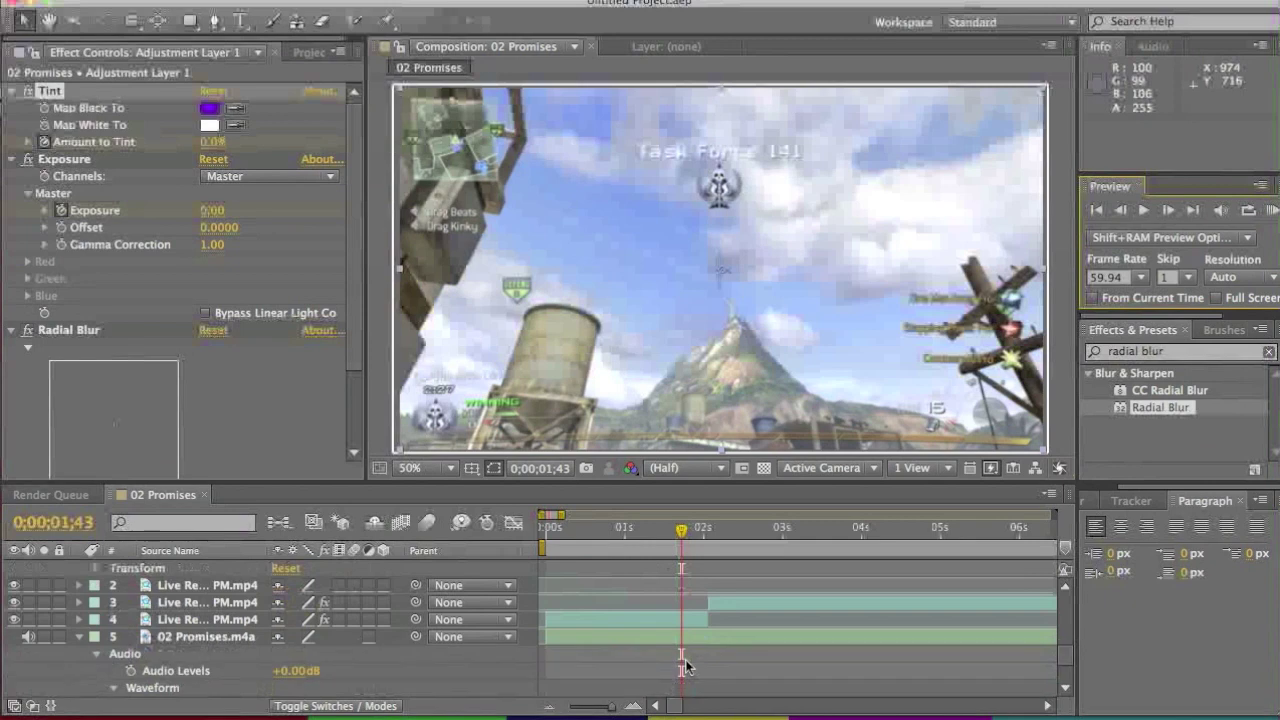
{"action": "left_click", "coordinate": [1120, 210]}
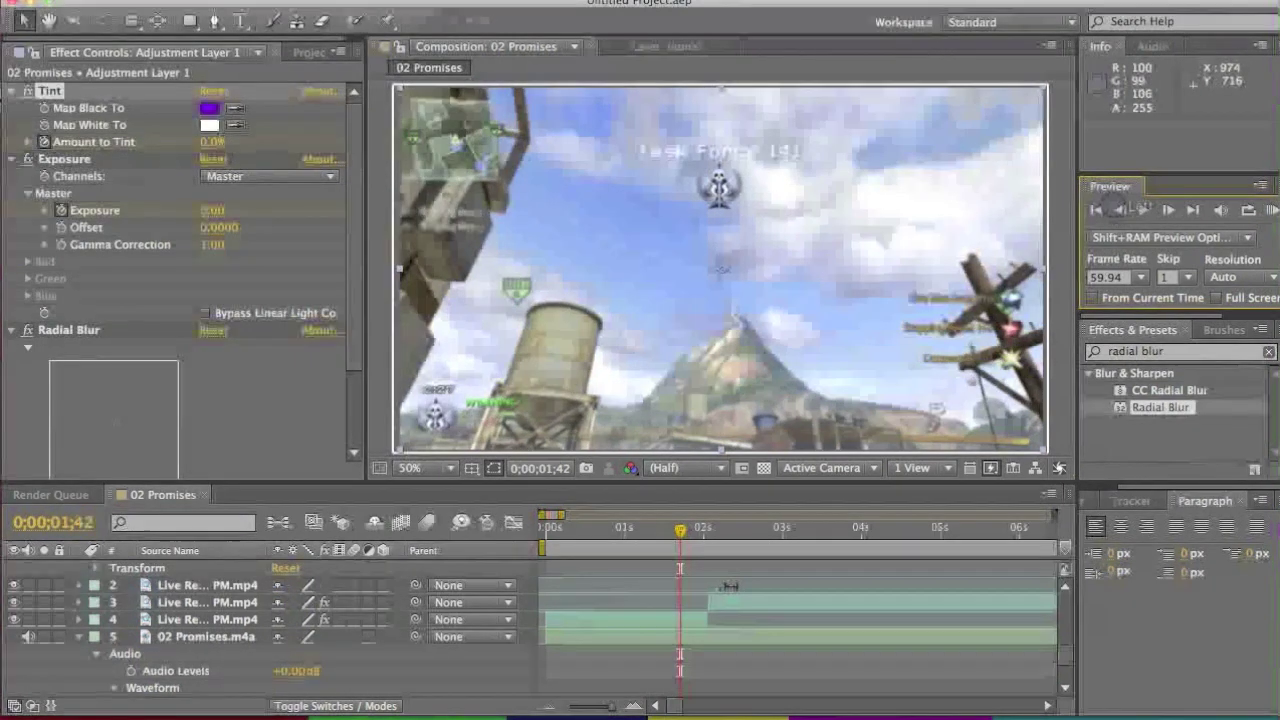
{"action": "scroll", "coordinate": [731, 605], "scroll_direction": "up", "scroll_amount": 5}
{"action": "scroll", "coordinate": [731, 605], "scroll_direction": "down", "scroll_amount": 3}
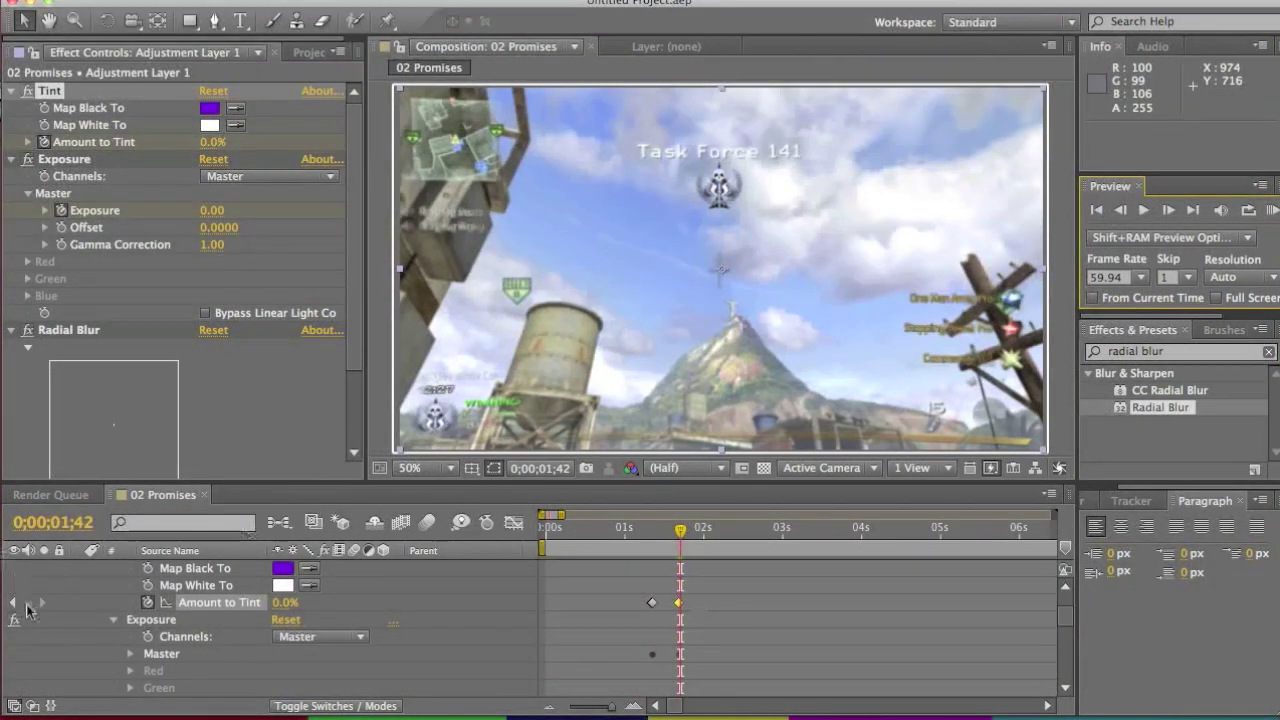
{"action": "scroll", "coordinate": [37, 610], "scroll_direction": "down", "scroll_amount": 6}
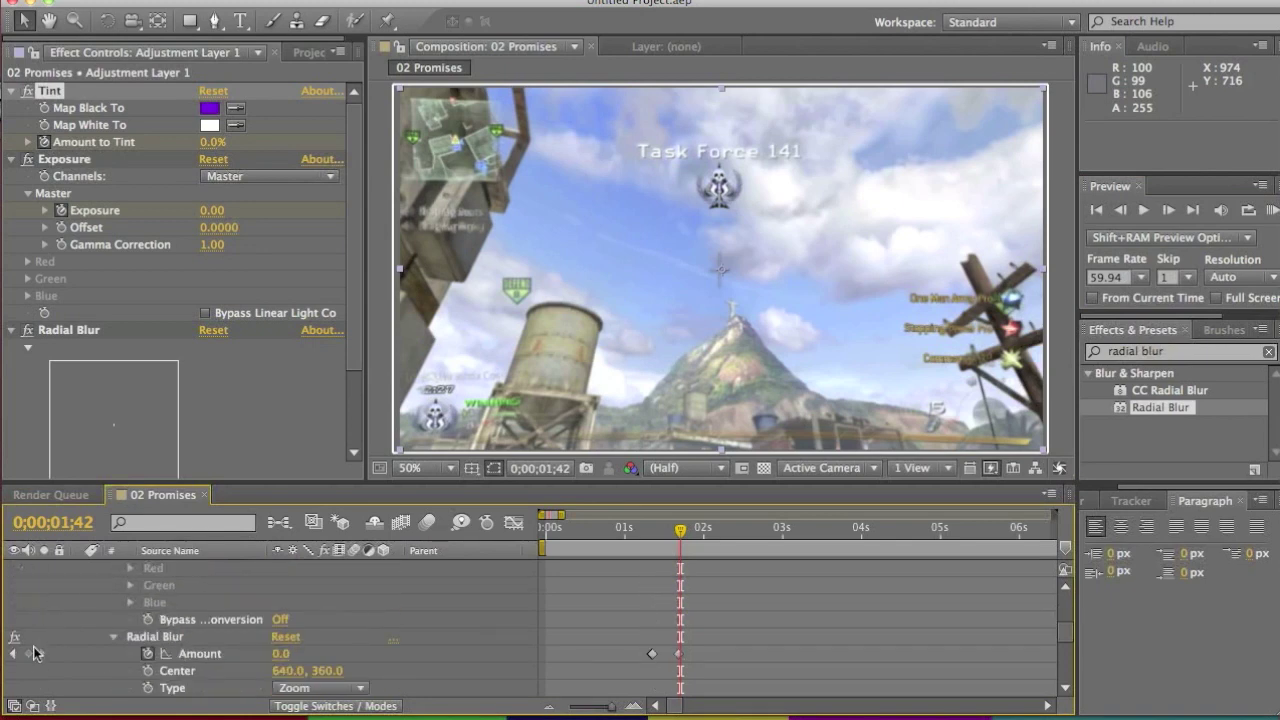
{"action": "left_click", "coordinate": [29, 655]}
{"action": "scroll", "coordinate": [29, 660], "scroll_direction": "down", "scroll_amount": 2}
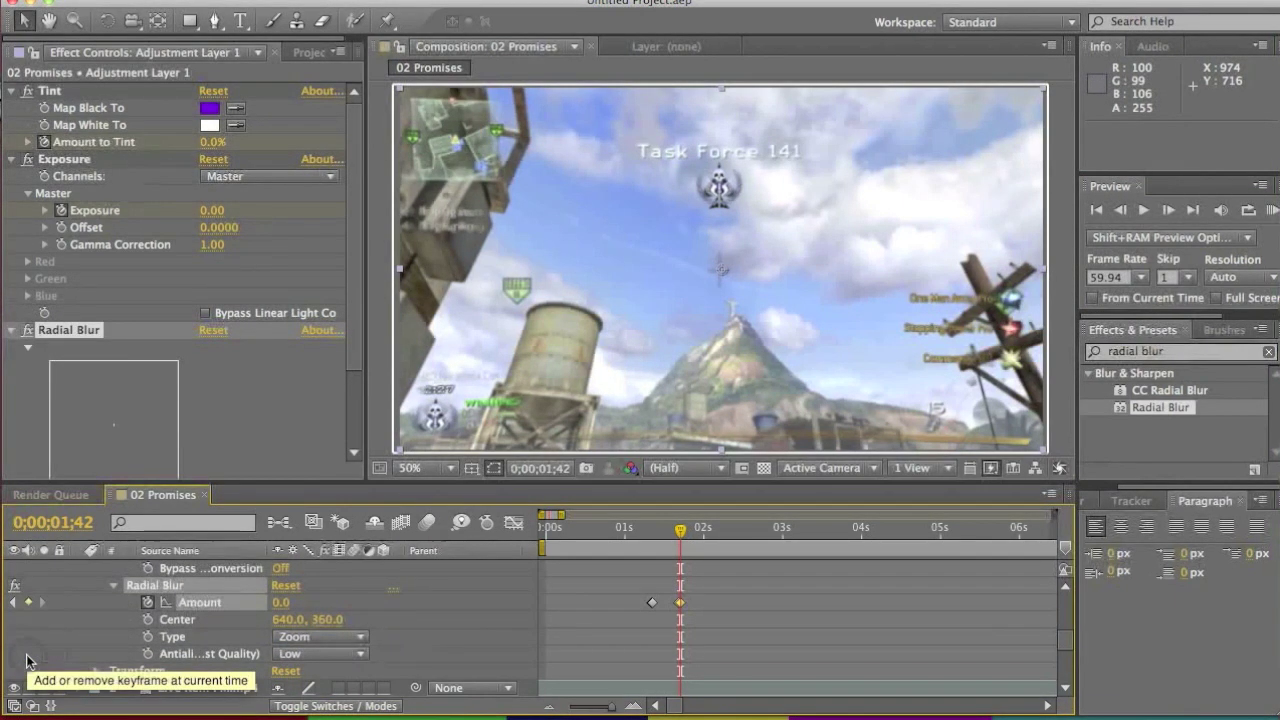
Expand the Exposure effect's Master group and add a master Exposure keyframe at 0;00;01;42
{"action": "scroll", "coordinate": [29, 660], "scroll_direction": "up", "scroll_amount": 10}
{"action": "scroll", "coordinate": [29, 658], "scroll_direction": "down", "scroll_amount": 6}
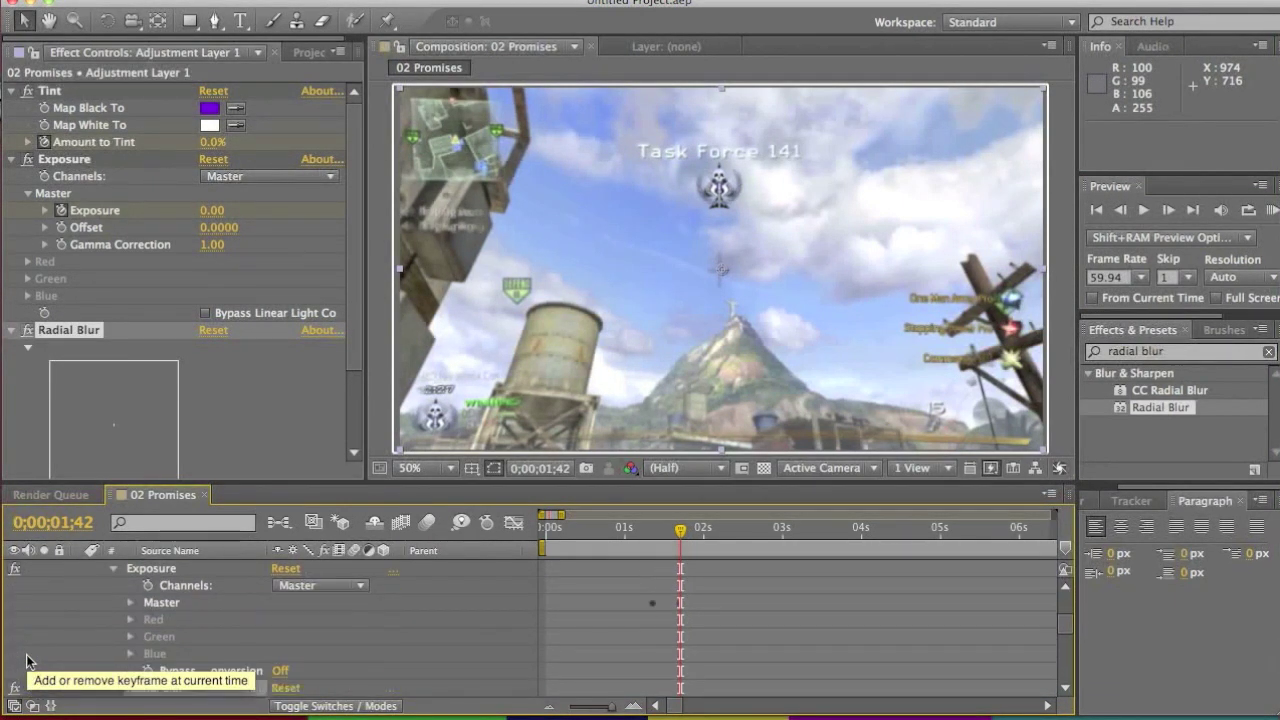
{"action": "scroll", "coordinate": [27, 660], "scroll_direction": "down", "scroll_amount": 1}
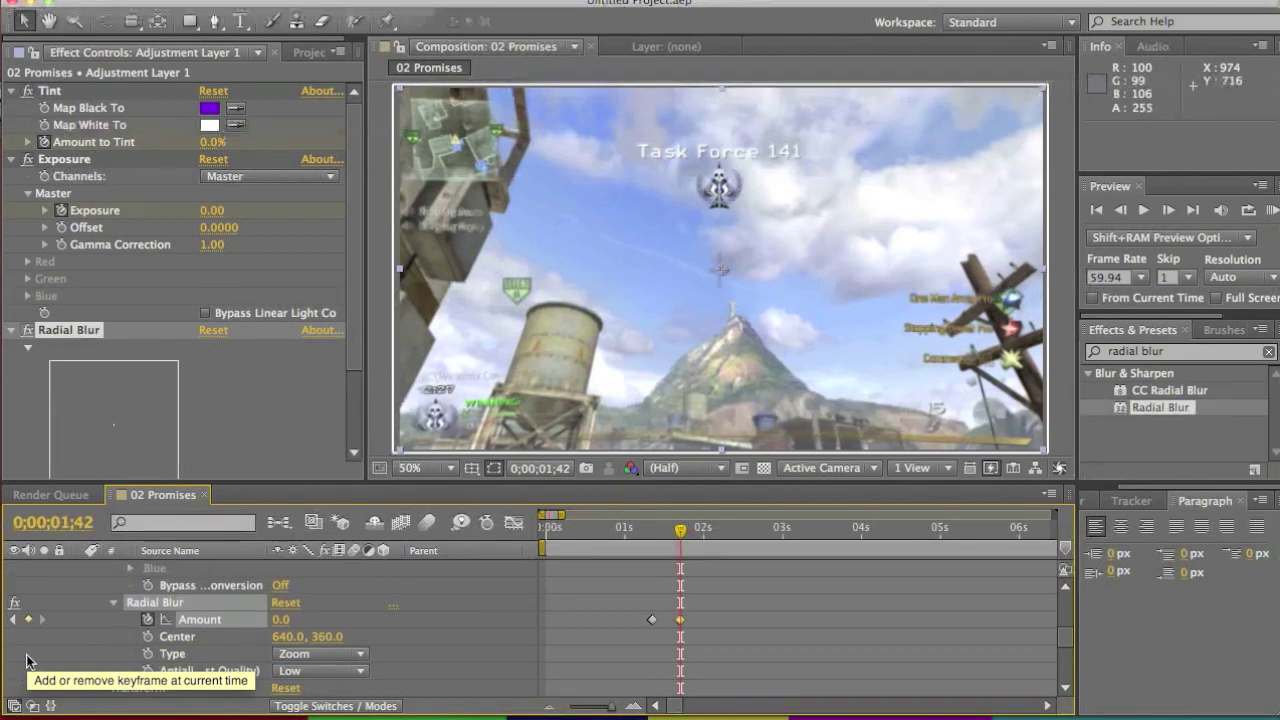
{"action": "scroll", "coordinate": [27, 660], "scroll_direction": "up", "scroll_amount": 10}
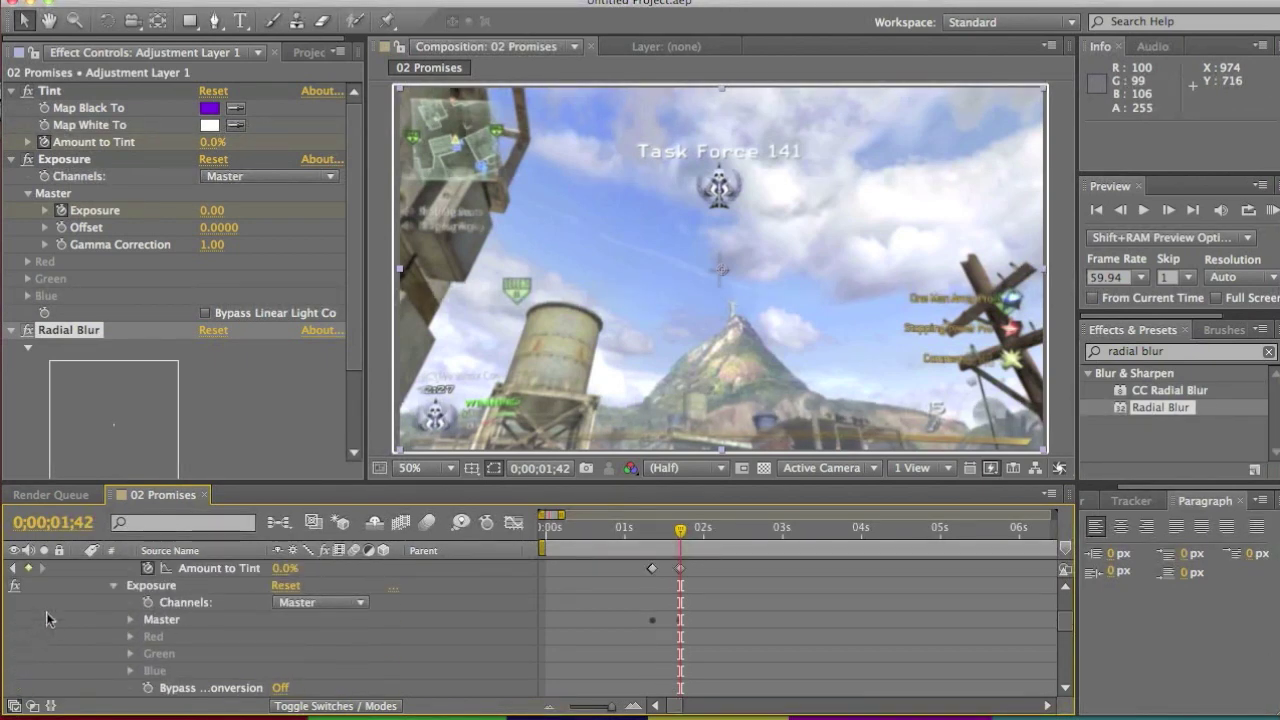
{"action": "scroll", "coordinate": [49, 620], "scroll_direction": "up", "scroll_amount": 1}
{"action": "left_click", "coordinate": [130, 637]}
{"action": "left_click", "coordinate": [28, 653]}
Turn on keyframing for Tint's Map Black To colour at 0;00;01;42
{"action": "scroll", "coordinate": [55, 656], "scroll_direction": "up", "scroll_amount": 1}
{"action": "scroll", "coordinate": [55, 656], "scroll_direction": "up", "scroll_amount": 3}
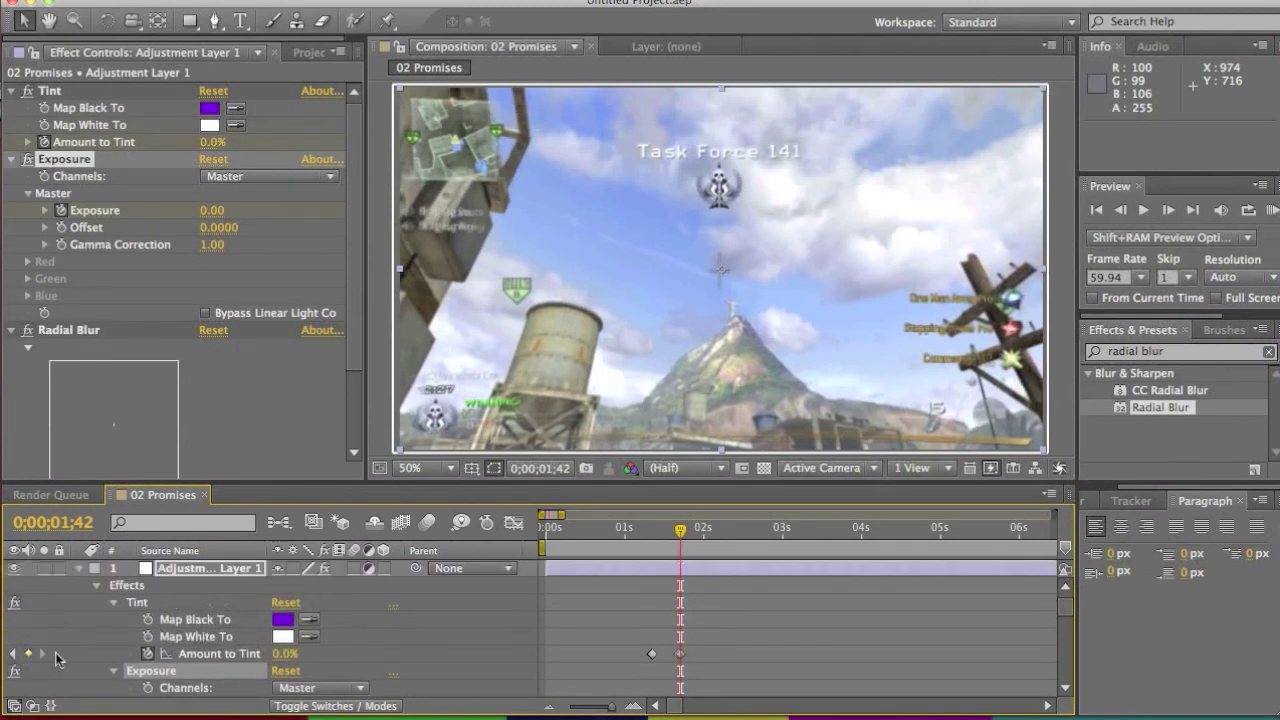
{"action": "left_click", "coordinate": [146, 622]}
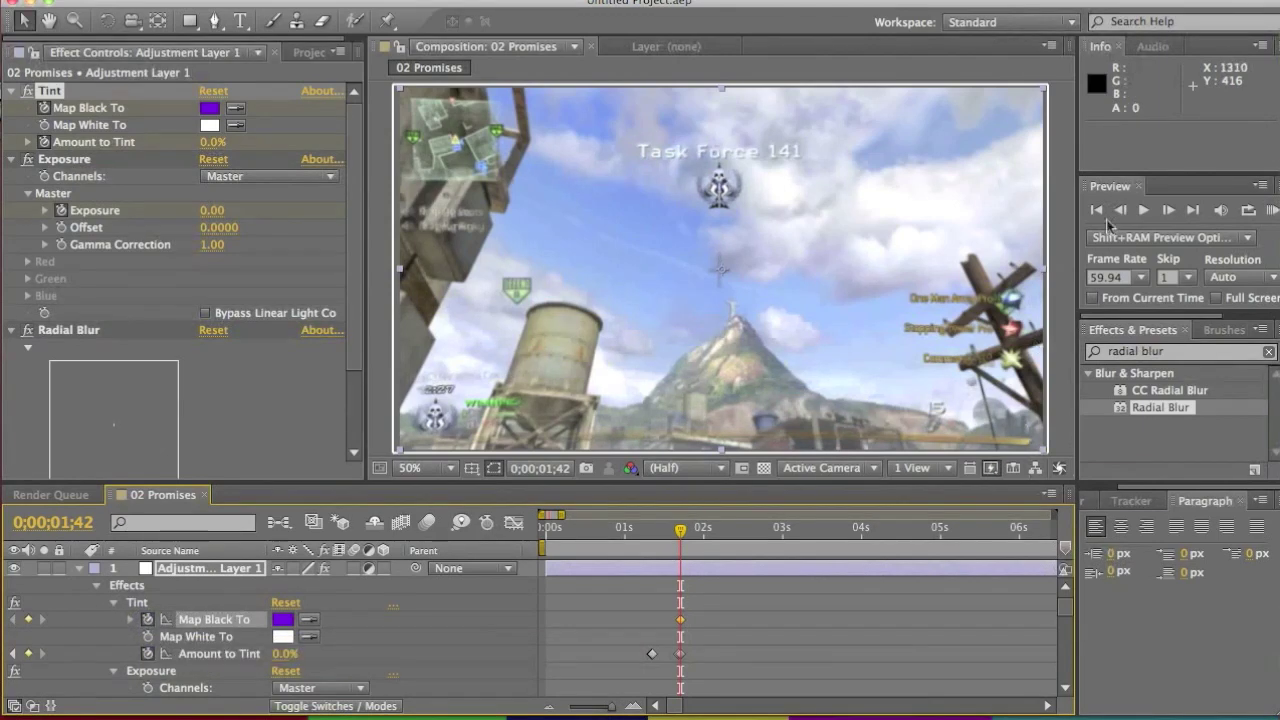
Advance one frame to 0;00;01;43 and change Tint's Map Black To colour to lime green, 84C200
{"action": "left_click", "coordinate": [1168, 209]}
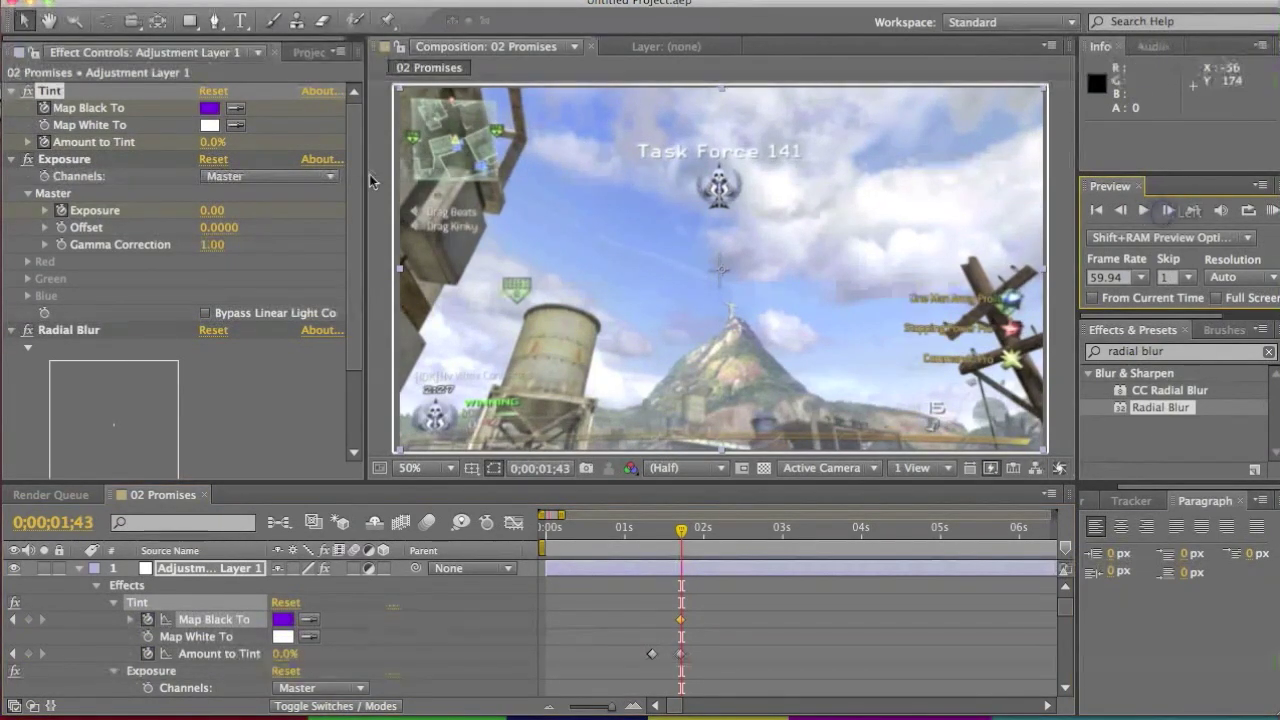
{"action": "left_click", "coordinate": [282, 620]}
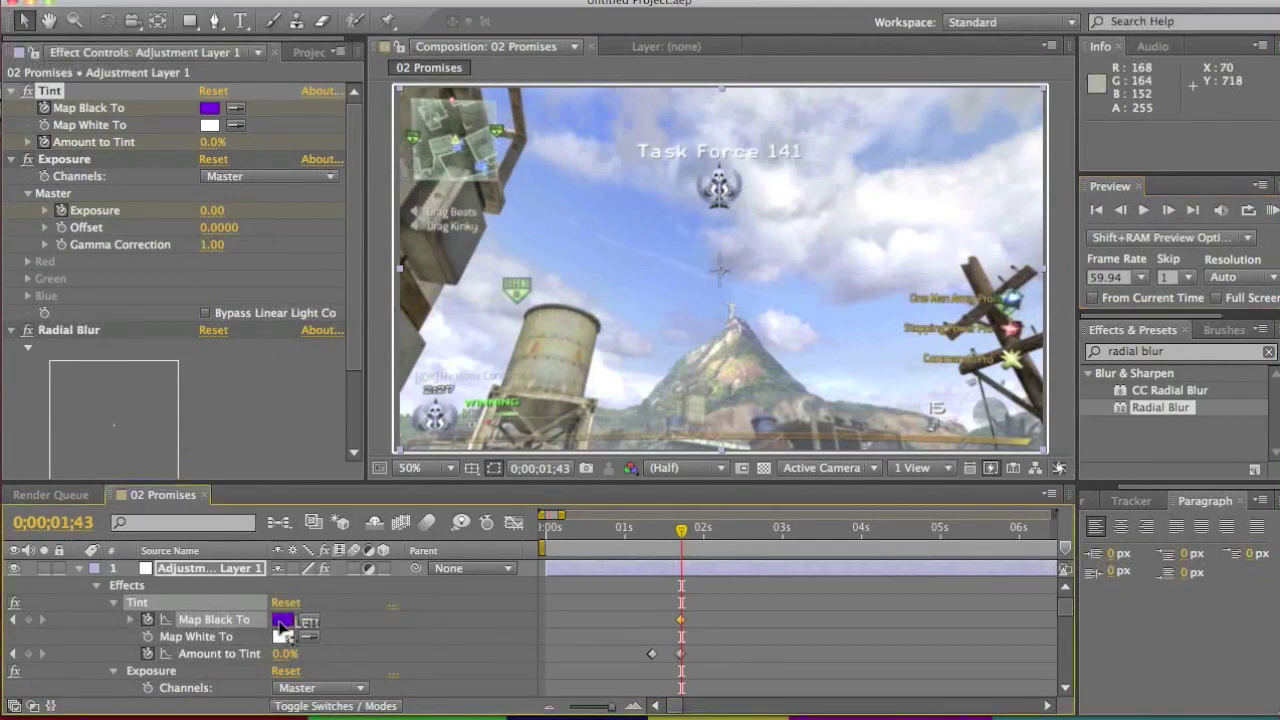
{"action": "left_click_drag", "start_coordinate": [698, 442], "coordinate": [691, 598]}
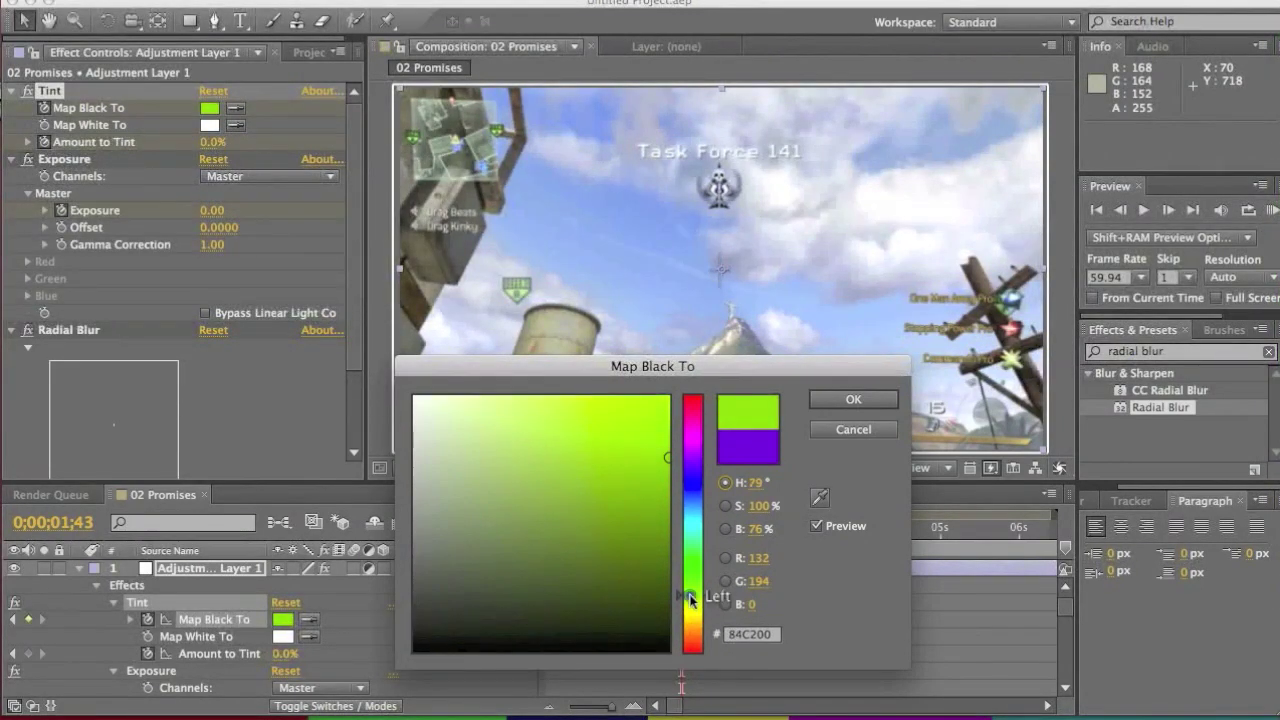
{"action": "left_click", "coordinate": [883, 405]}
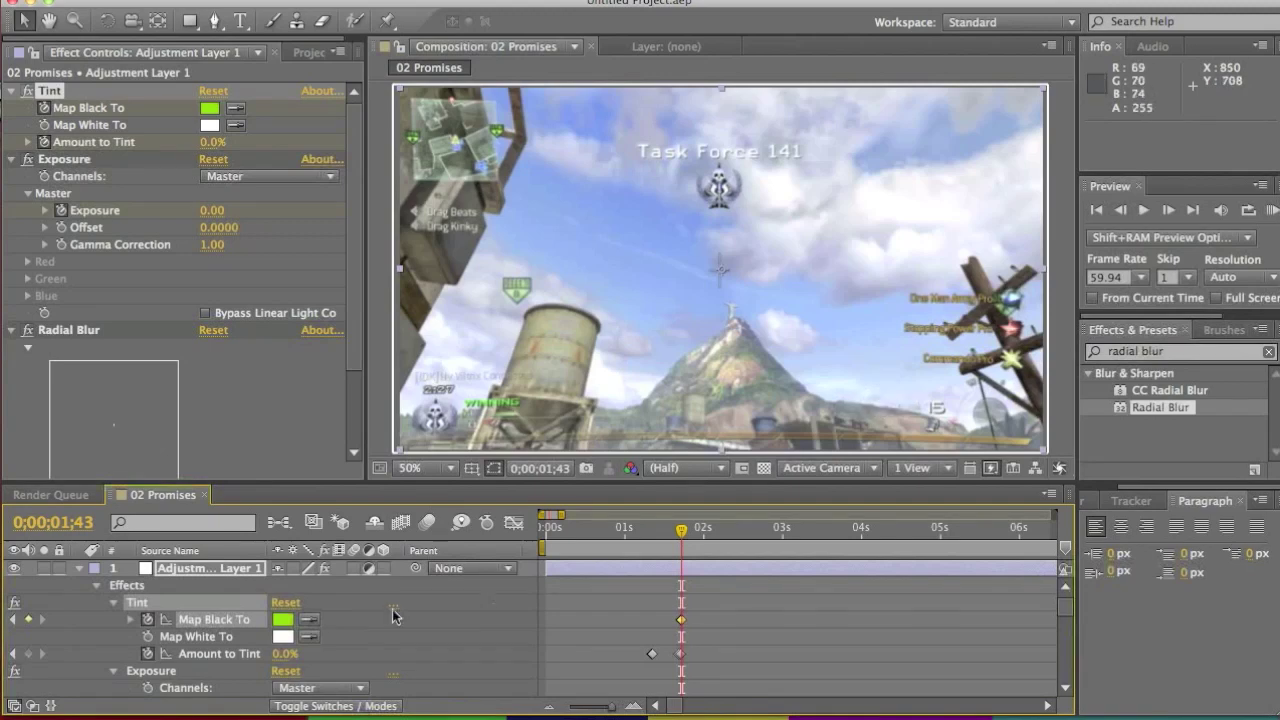
Set Tint's Amount to Tint to 60% at 0;00;01;43
{"action": "left_click", "coordinate": [284, 655]}
{"action": "type", "text": "60"}
{"action": "left_click", "coordinate": [486, 608]}
Set the master Exposure to 2.45 at 0;00;01;43
{"action": "scroll", "coordinate": [488, 608], "scroll_direction": "down", "scroll_amount": 5}
{"action": "scroll", "coordinate": [488, 608], "scroll_direction": "down", "scroll_amount": 1}
{"action": "left_click", "coordinate": [285, 603]}
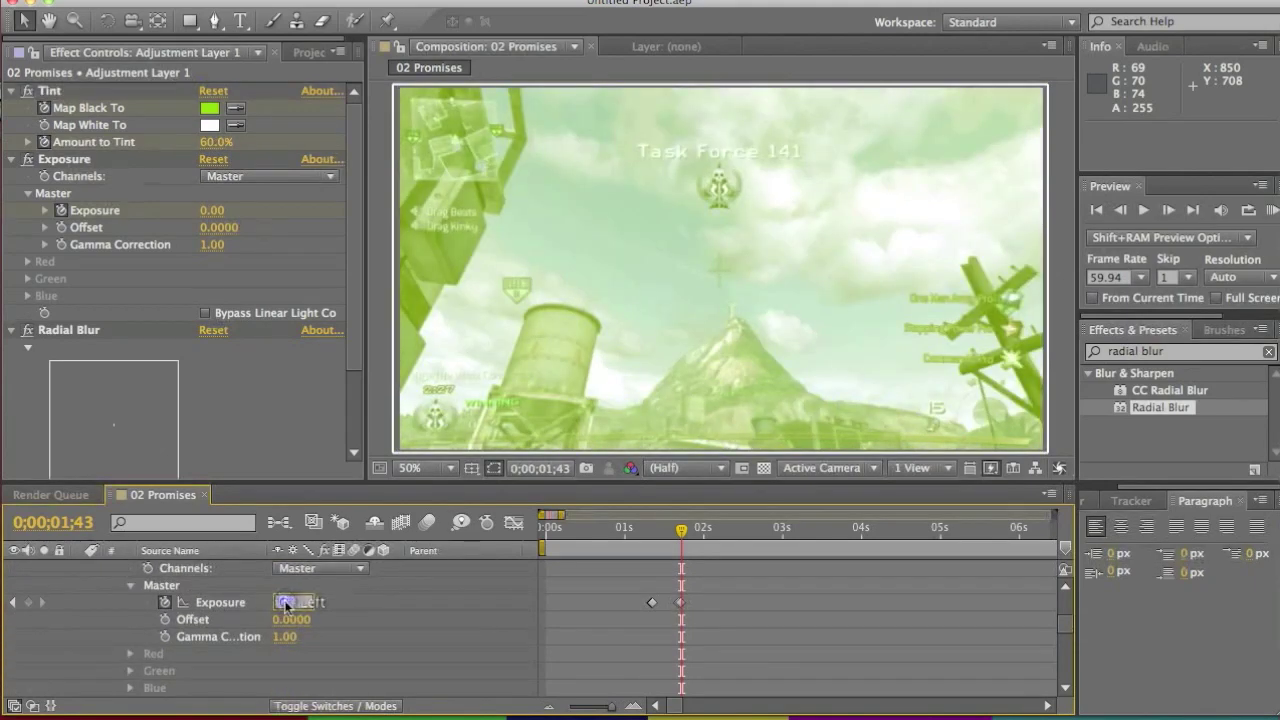
{"action": "key", "text": "Return"}
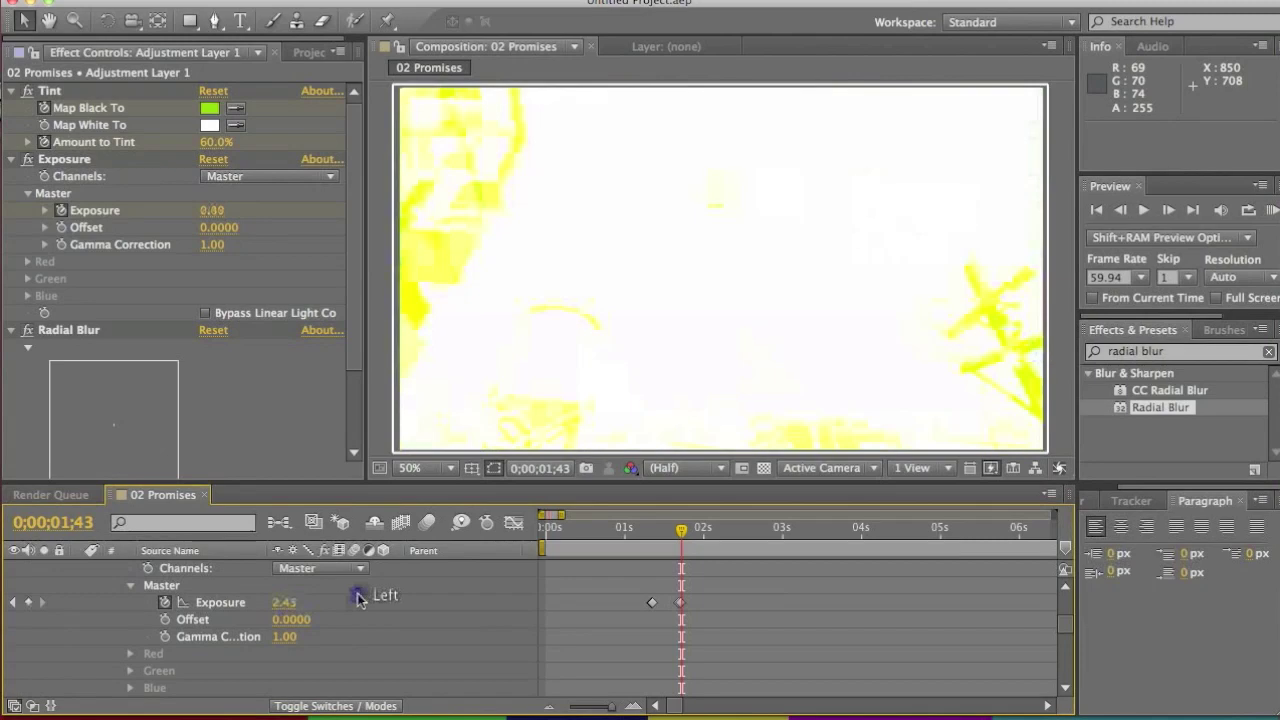
Set the Radial Blur Amount to 16 at 0;00;01;43
{"action": "scroll", "coordinate": [357, 593], "scroll_direction": "down", "scroll_amount": 6}
{"action": "scroll", "coordinate": [357, 593], "scroll_direction": "up", "scroll_amount": 2}
{"action": "scroll", "coordinate": [357, 593], "scroll_direction": "up", "scroll_amount": 3}
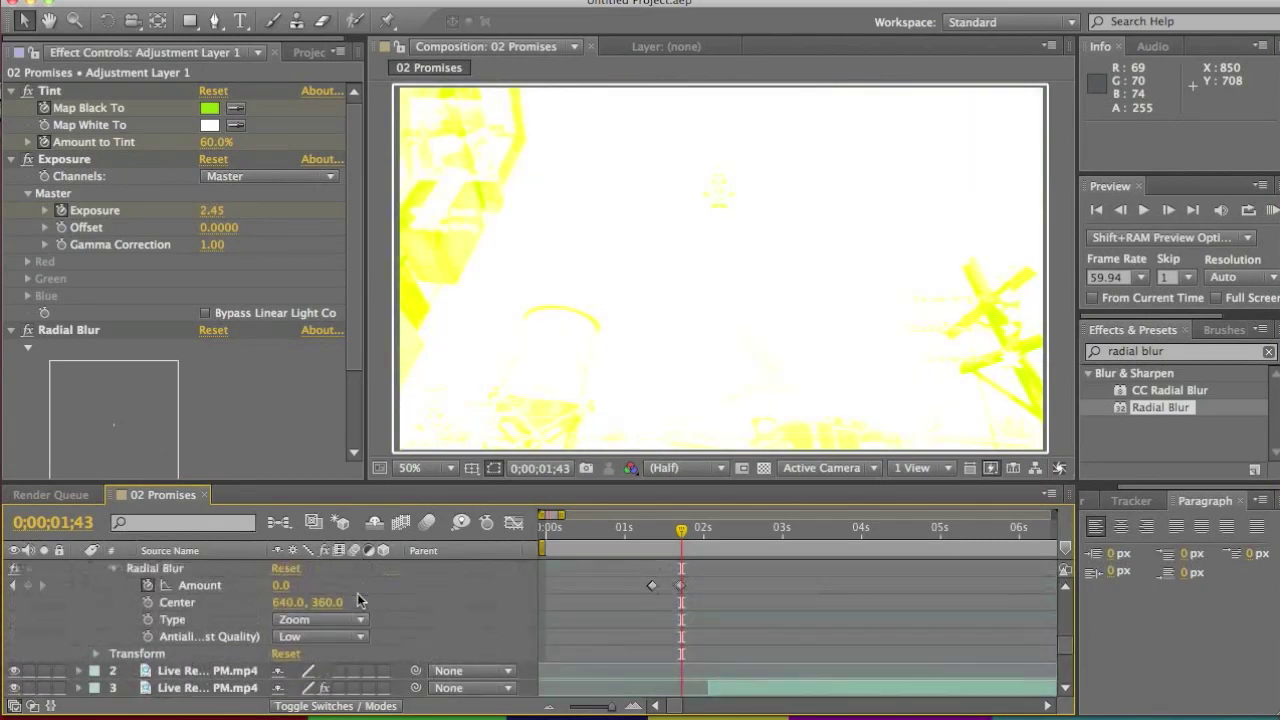
{"action": "left_click", "coordinate": [276, 620]}
{"action": "left_click", "coordinate": [297, 425]}
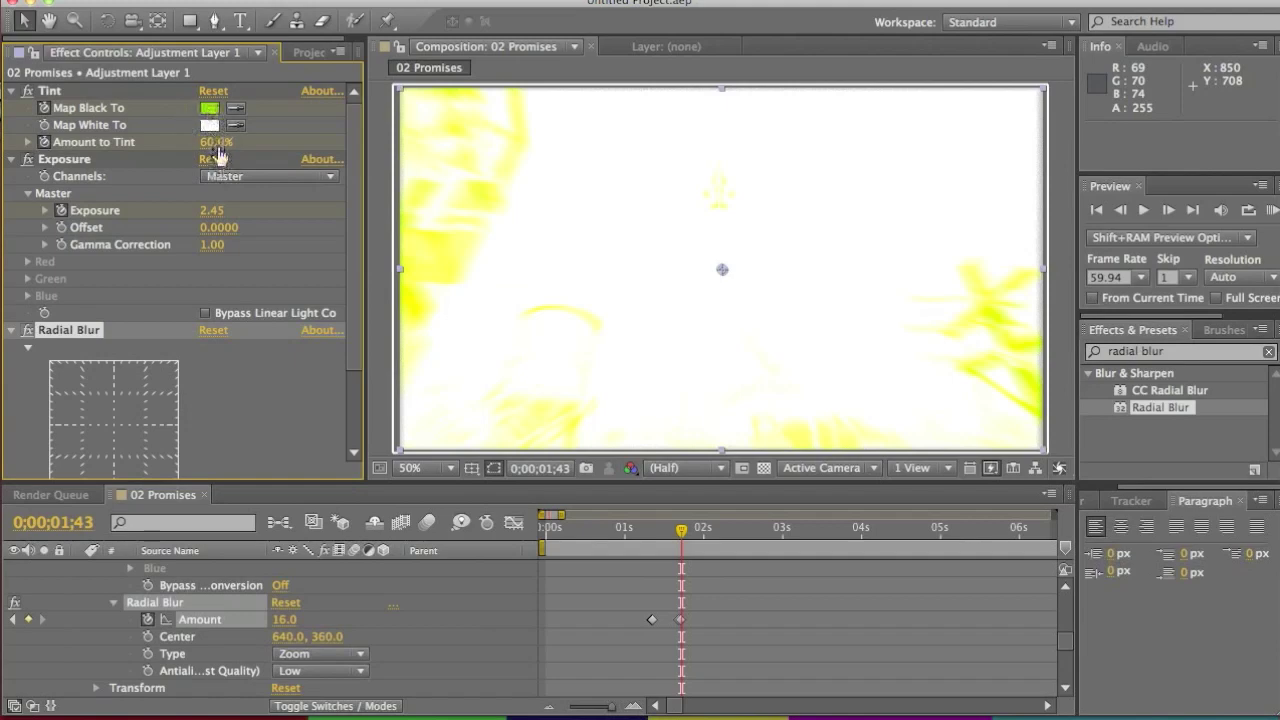
{"action": "scroll", "coordinate": [211, 215], "scroll_direction": "down", "scroll_amount": 3}
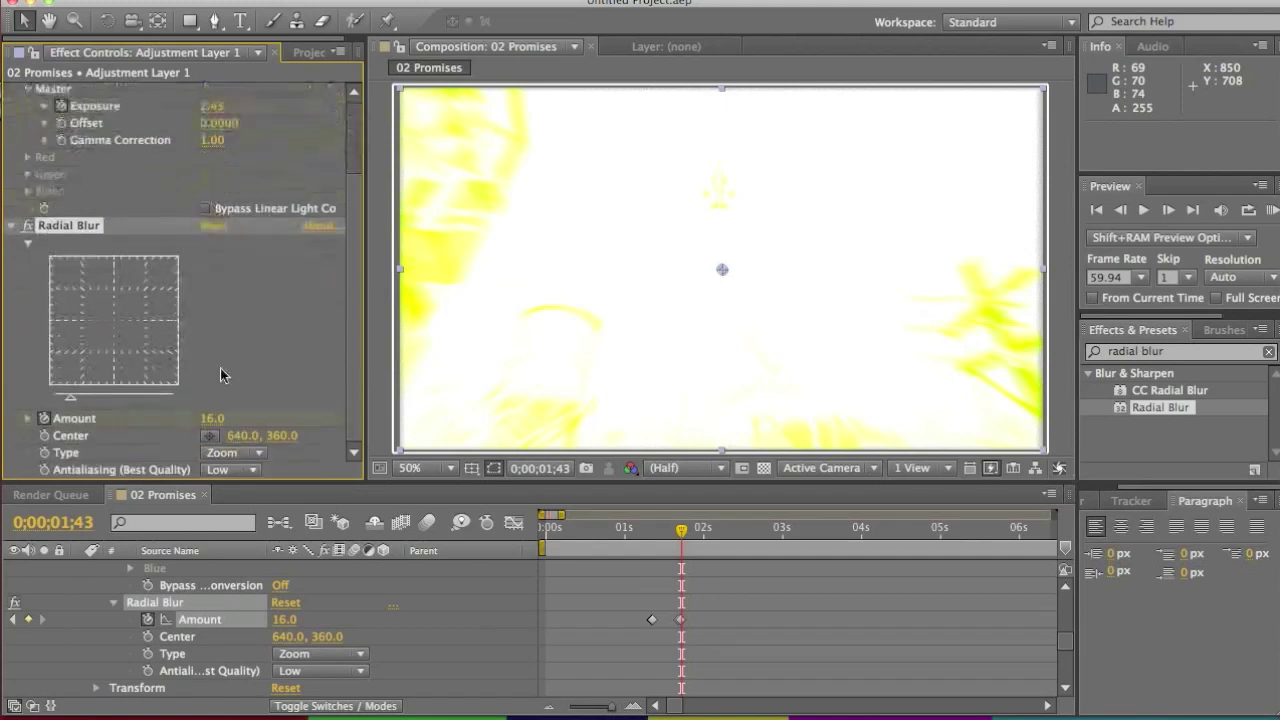
Reveal the audio waveform, advance to 0;00;02;03 and set Tint's Amount to Tint to 0%
{"action": "key", "text": "l"}
{"action": "key", "text": "l"}
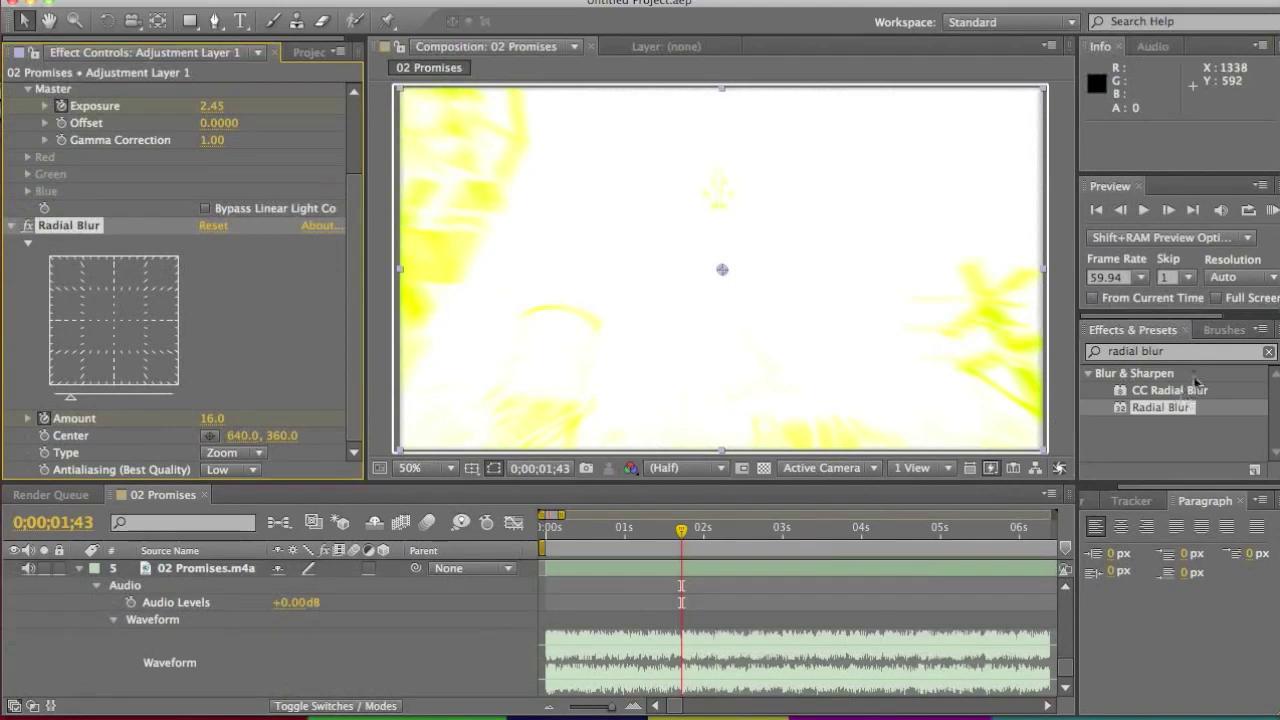
{"action": "left_click", "coordinate": [1158, 209]}
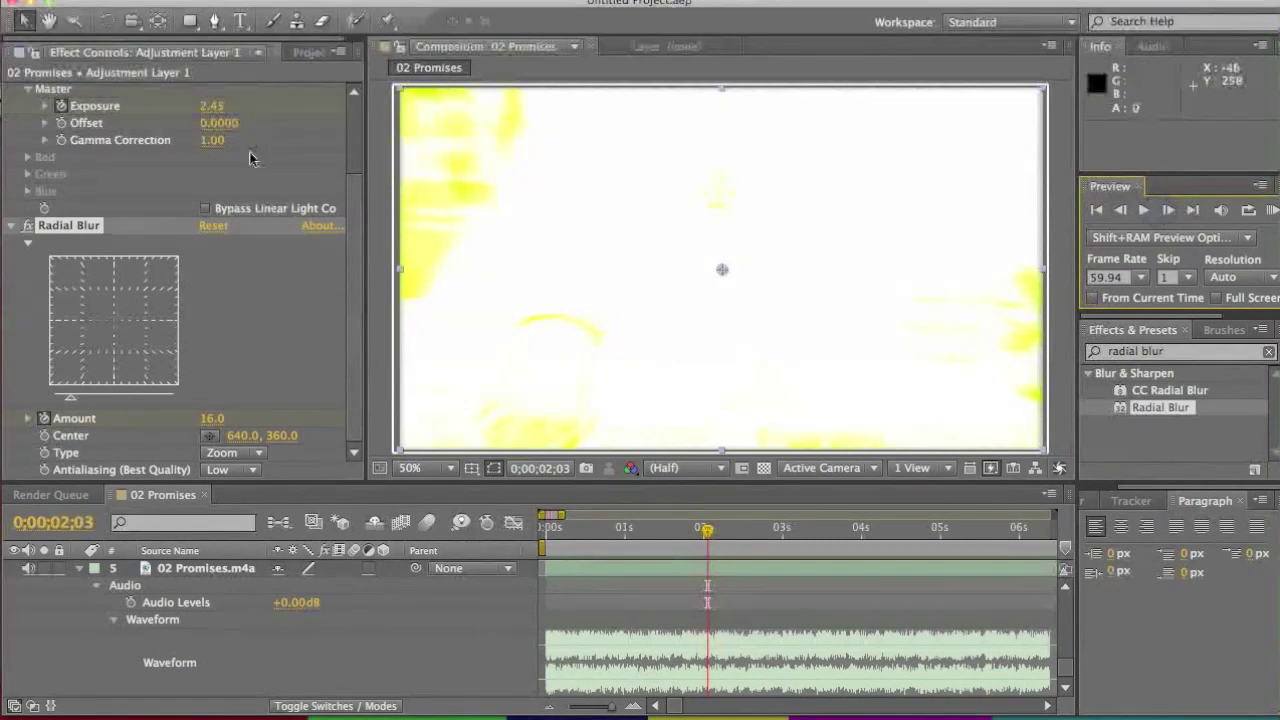
{"action": "scroll", "coordinate": [272, 605], "scroll_direction": "up", "scroll_amount": 10}
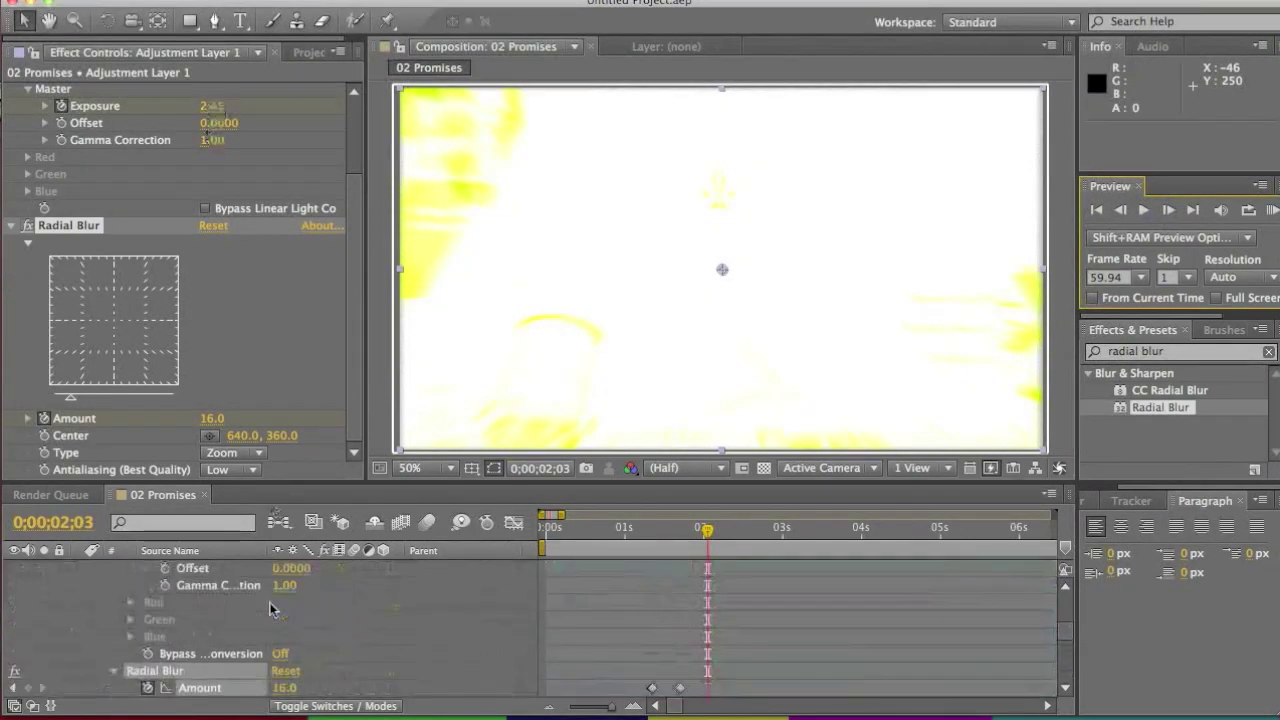
{"action": "left_click", "coordinate": [287, 655]}
{"action": "type", "text": "0"}
{"action": "left_click", "coordinate": [363, 653]}
Set the master Exposure and the Radial Blur Amount to 0 at 0;00;02;03
{"action": "scroll", "coordinate": [363, 653], "scroll_direction": "down", "scroll_amount": 2}
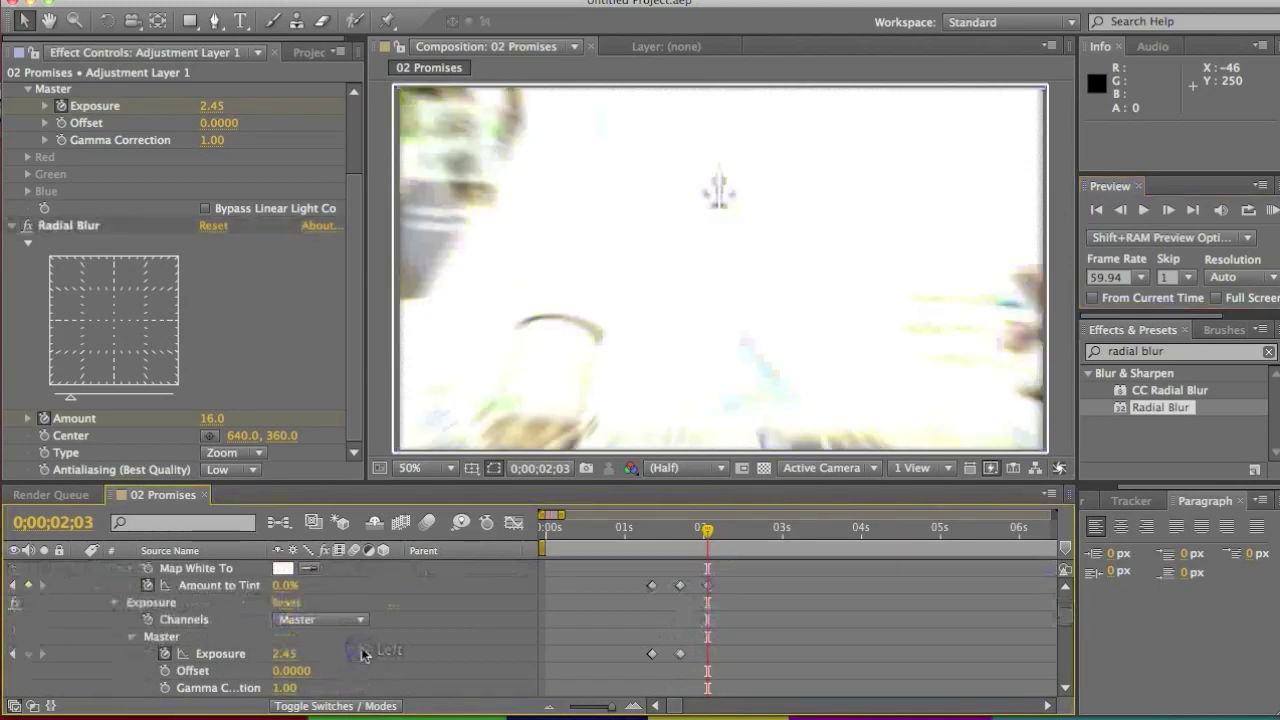
{"action": "type", "text": "0"}
{"action": "left_click", "coordinate": [408, 651]}
{"action": "scroll", "coordinate": [408, 651], "scroll_direction": "down", "scroll_amount": 3}
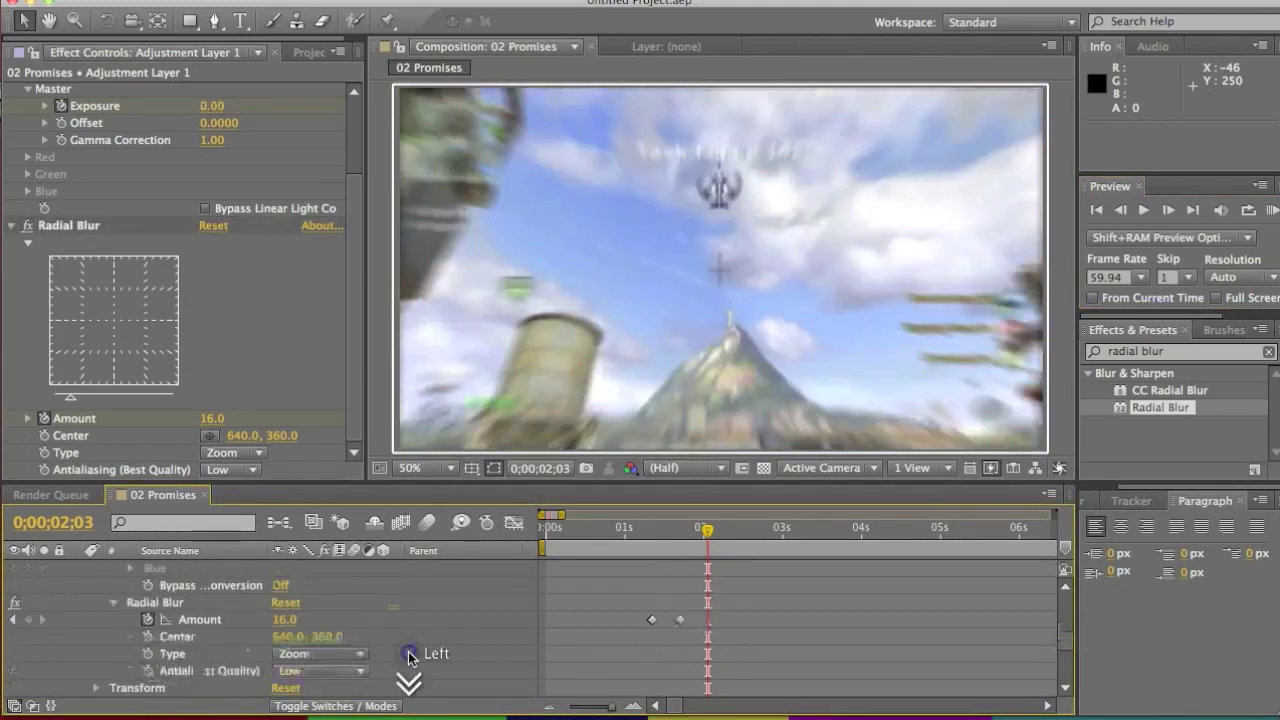
{"action": "type", "text": "0"}
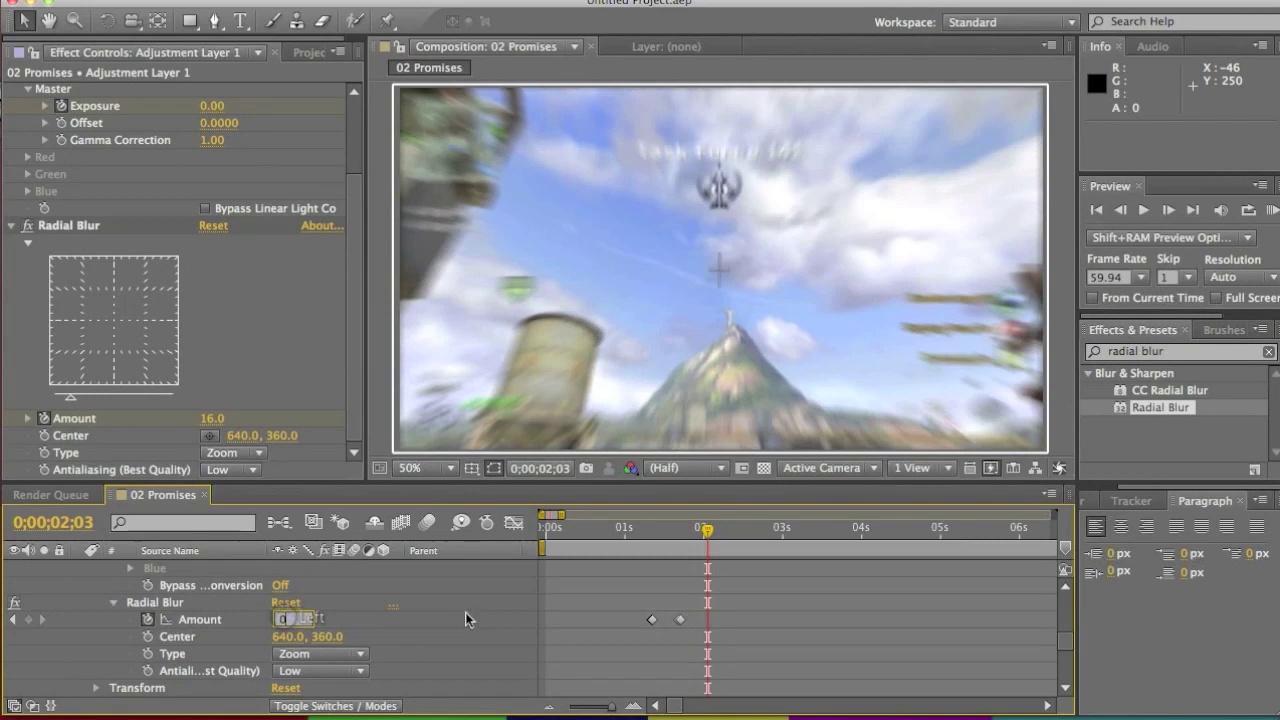
{"action": "left_click", "coordinate": [465, 612]}
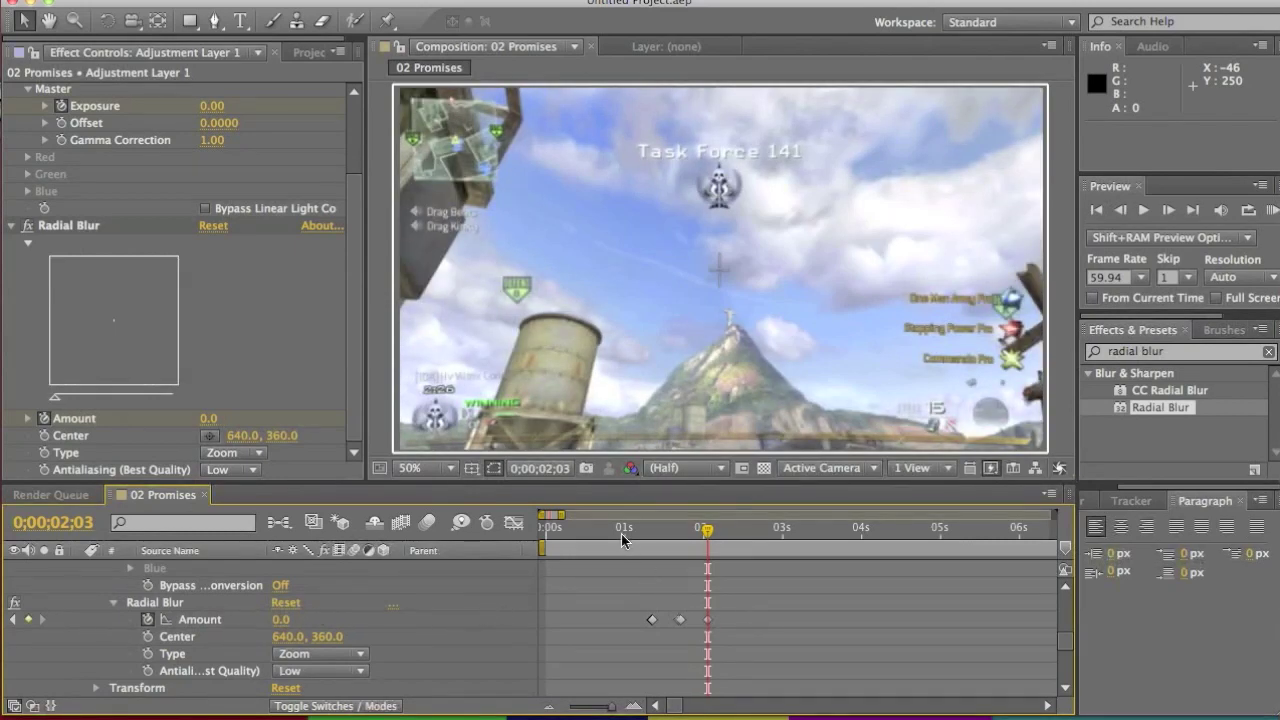
Move to 0;00;02;08 and add keyframes for Amount to Tint, Exposure, Radial Blur Amount and Map Black To, keeping their values
{"action": "scroll", "coordinate": [651, 537], "scroll_direction": "down", "scroll_amount": 5}
{"action": "left_click_drag", "start_coordinate": [707, 533], "coordinate": [713, 531]}
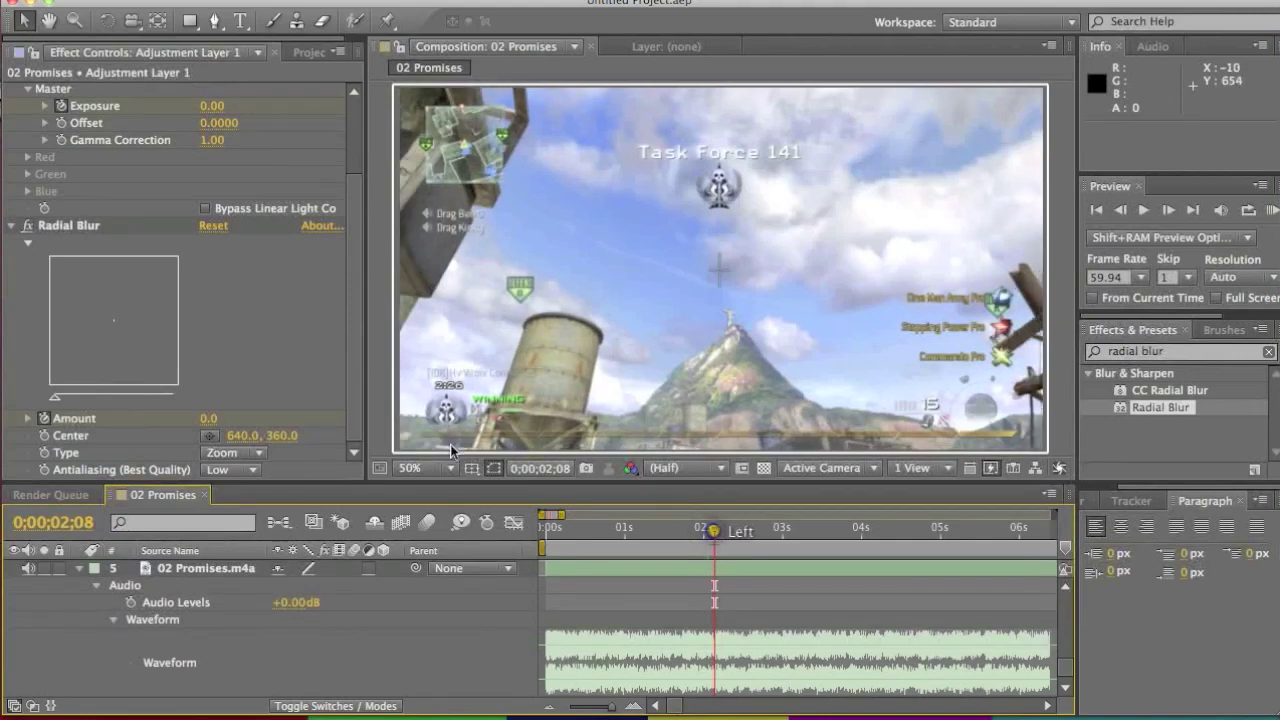
{"action": "scroll", "coordinate": [327, 611], "scroll_direction": "up", "scroll_amount": 5}
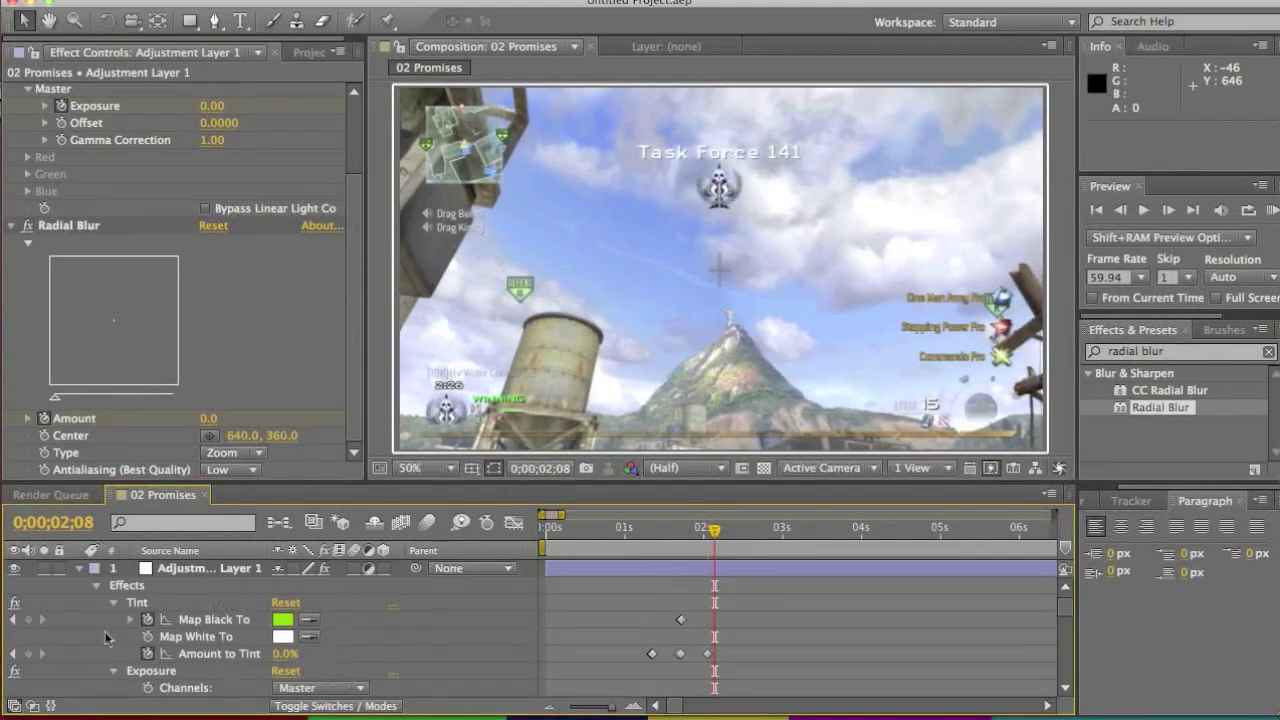
{"action": "scroll", "coordinate": [35, 655], "scroll_direction": "down", "scroll_amount": 4}
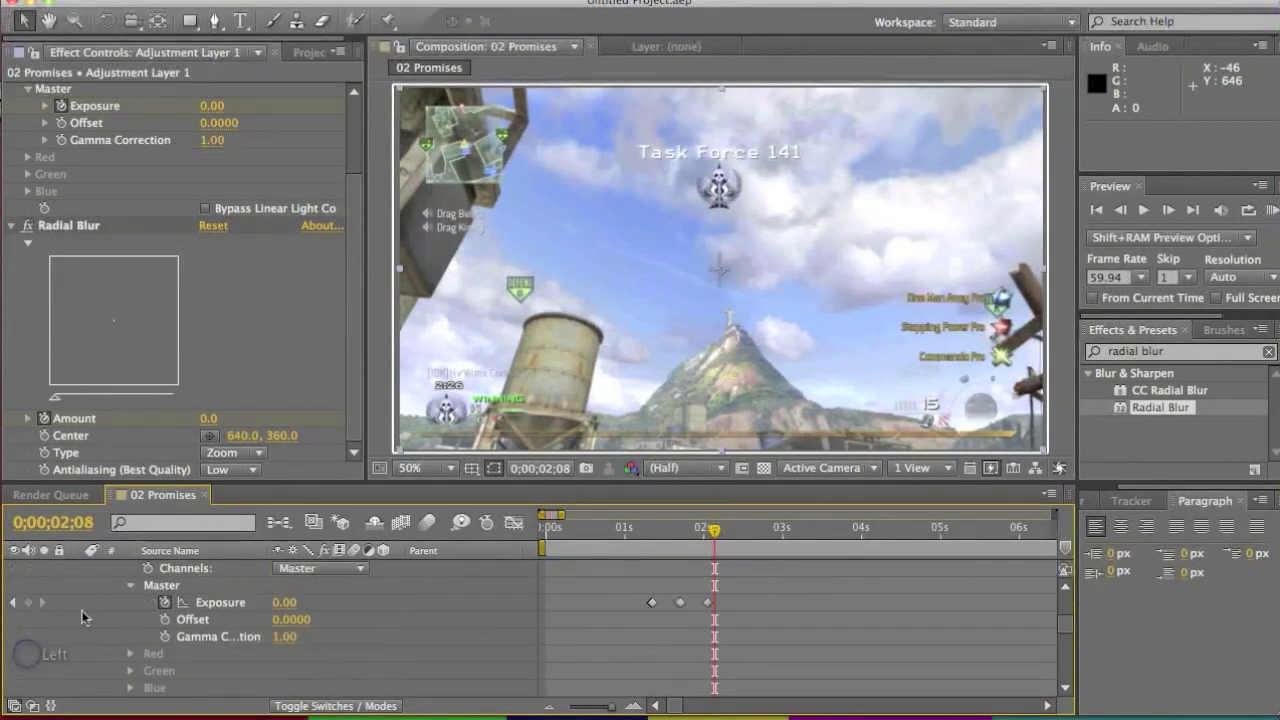
{"action": "scroll", "coordinate": [35, 607], "scroll_direction": "down", "scroll_amount": 5}
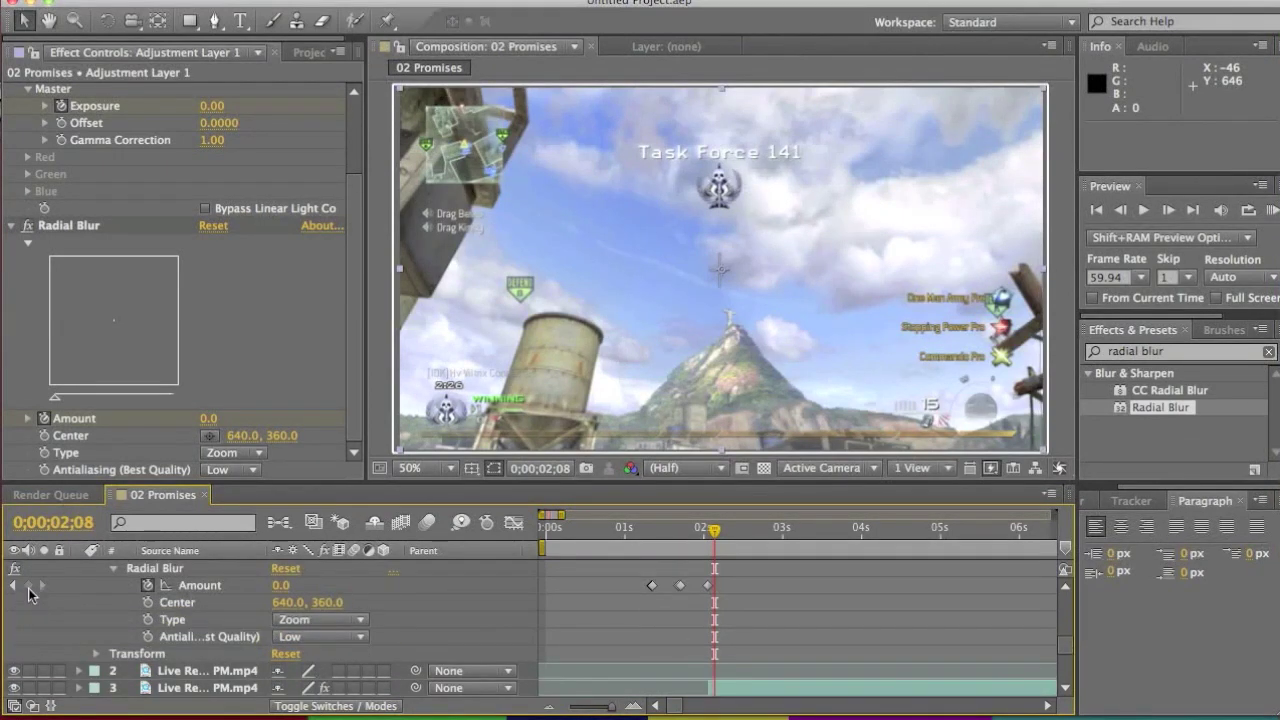
{"action": "scroll", "coordinate": [29, 595], "scroll_direction": "up", "scroll_amount": 10}
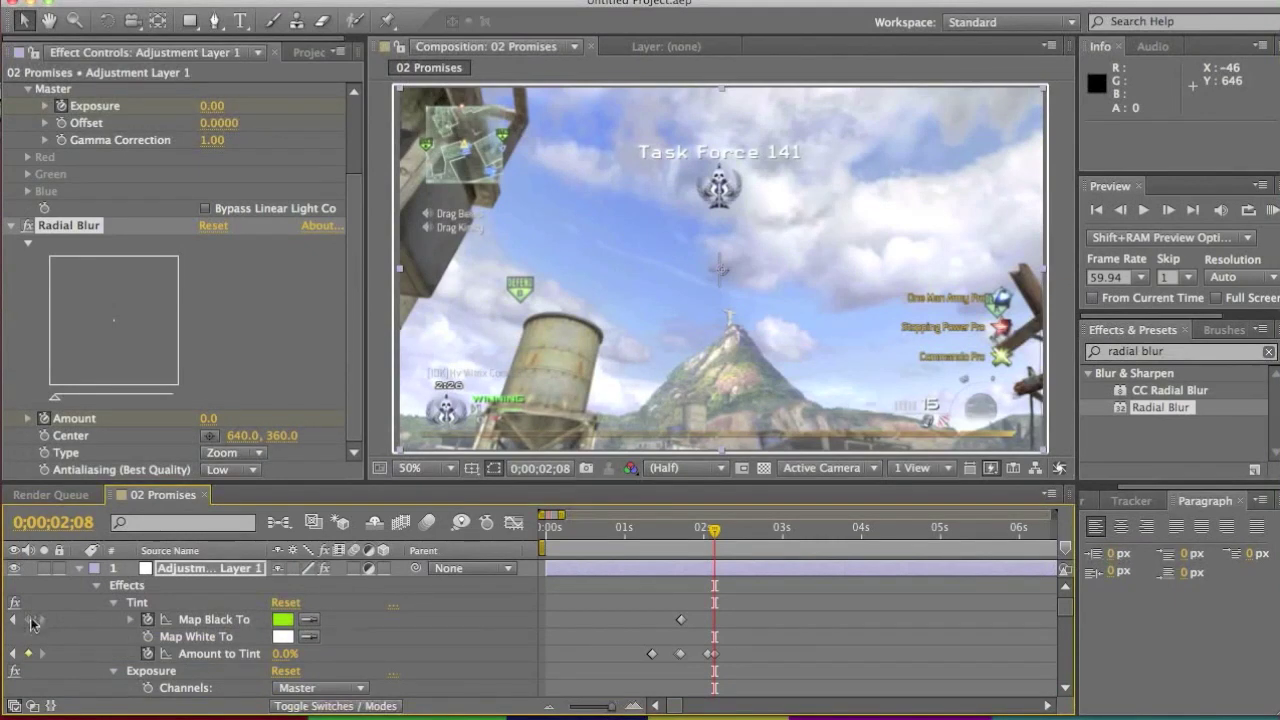
{"action": "left_click", "coordinate": [29, 620]}
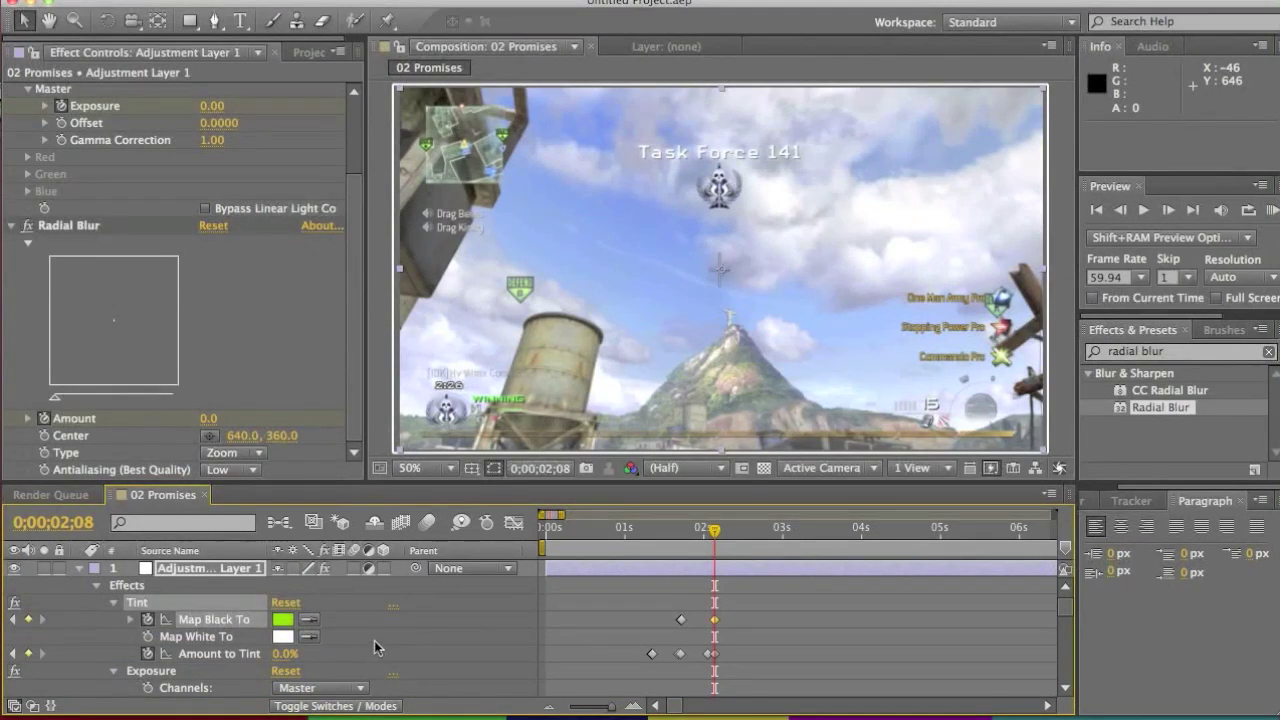
Advance one frame to 0;00;02;09 and change Tint's Map Black To colour to blue, RGB 0, 59, 194
{"action": "left_click", "coordinate": [1165, 210]}
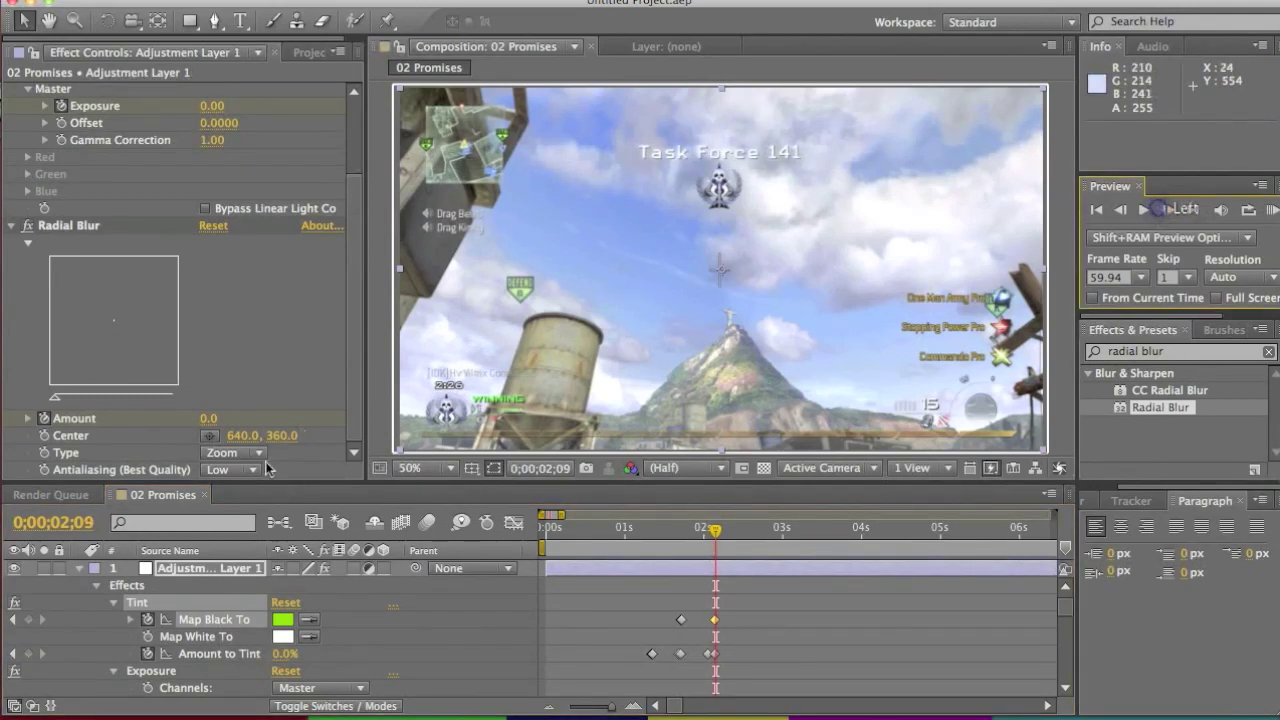
{"action": "left_click", "coordinate": [283, 621]}
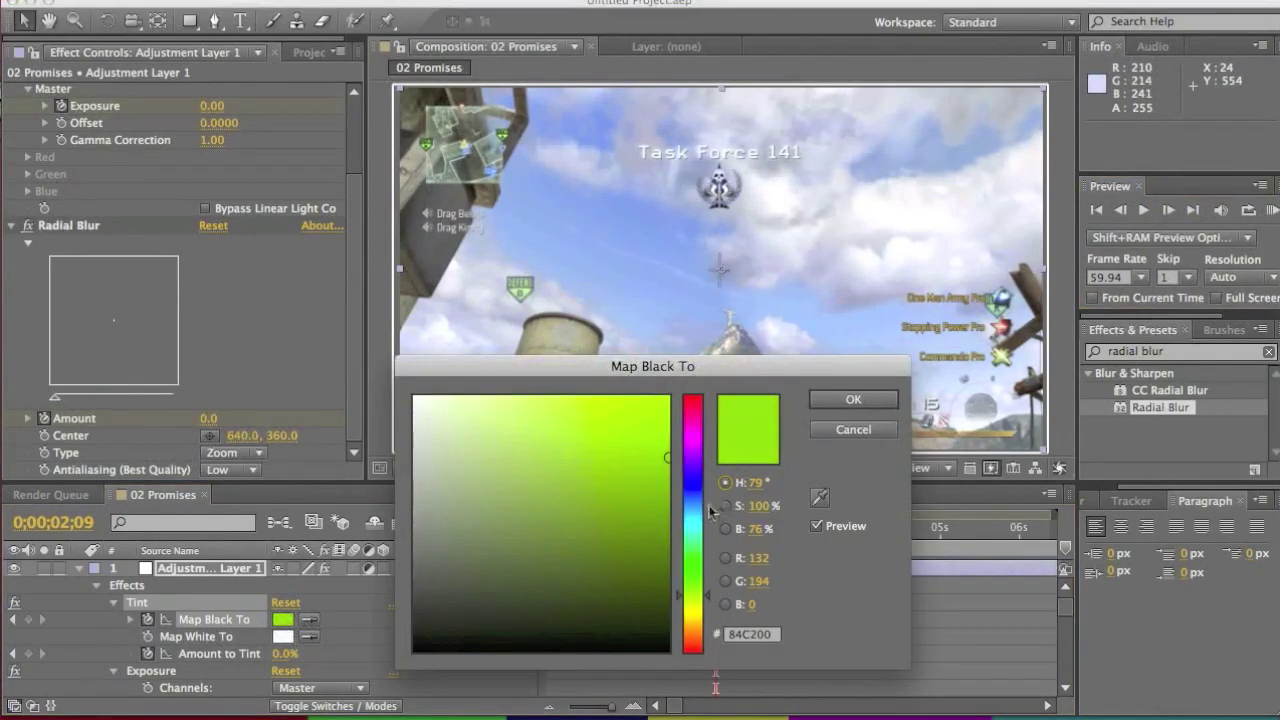
{"action": "mouse_move", "coordinate": [697, 490]}
{"action": "left_mouse_down"}
{"action": "mouse_move", "coordinate": [694, 480]}
{"action": "mouse_move", "coordinate": [690, 544]}
{"action": "mouse_move", "coordinate": [689, 372]}
{"action": "mouse_move", "coordinate": [694, 494]}
{"action": "left_mouse_up"}
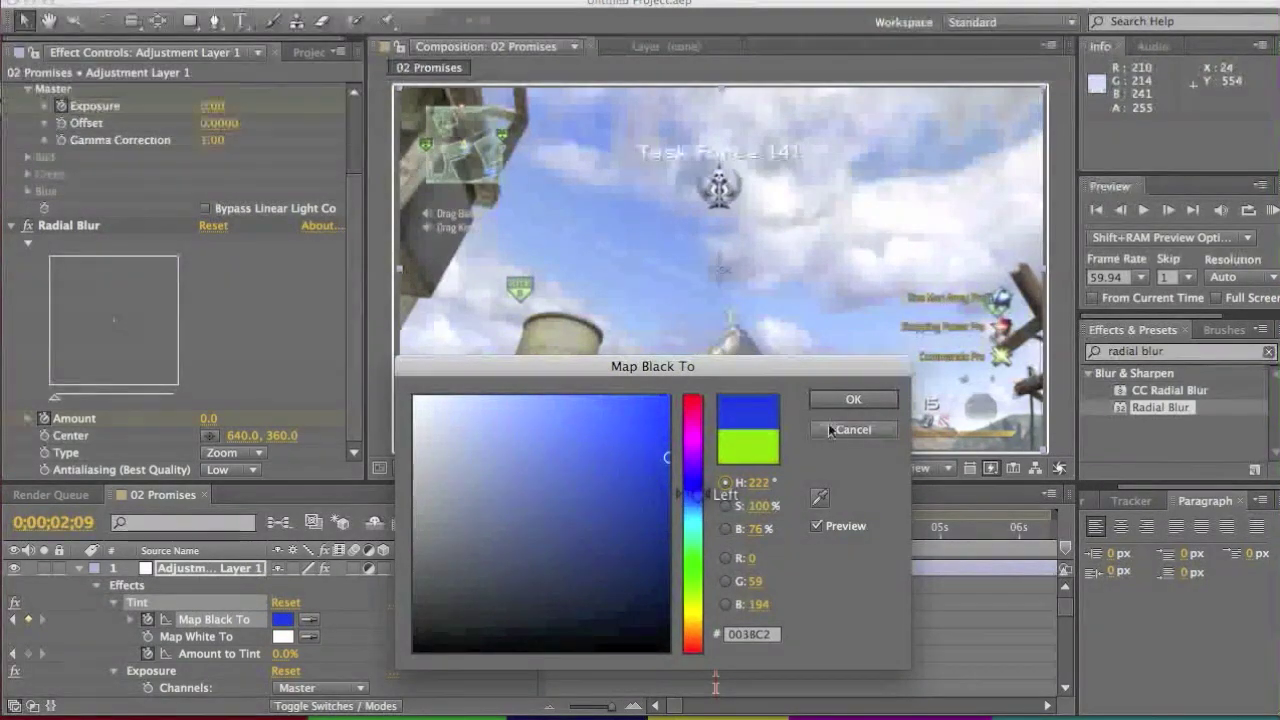
{"action": "left_click", "coordinate": [830, 430]}
Set Tint's Amount to Tint to 60% and the Radial Blur Amount to 16 at 0;00;02;09
{"action": "left_click", "coordinate": [293, 653]}
{"action": "key", "text": "Return"}
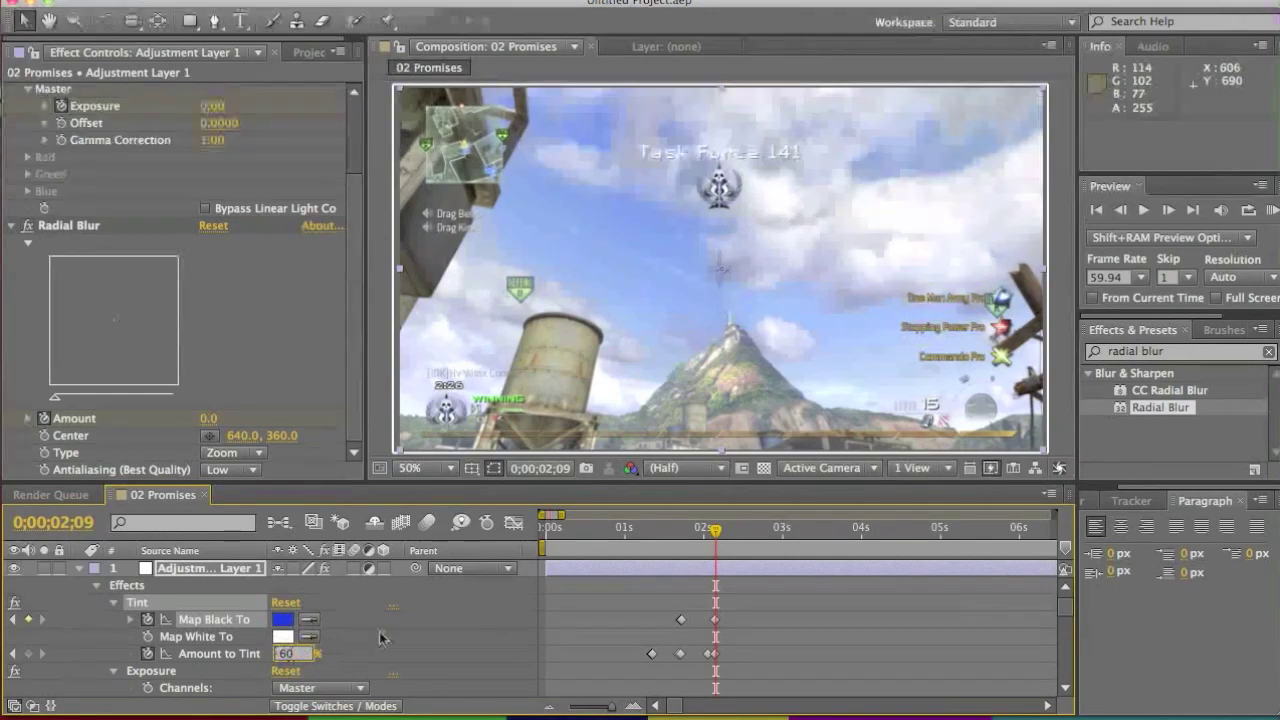
{"action": "scroll", "coordinate": [384, 630], "scroll_direction": "down", "scroll_amount": 5}
{"action": "scroll", "coordinate": [384, 630], "scroll_direction": "down", "scroll_amount": 4}
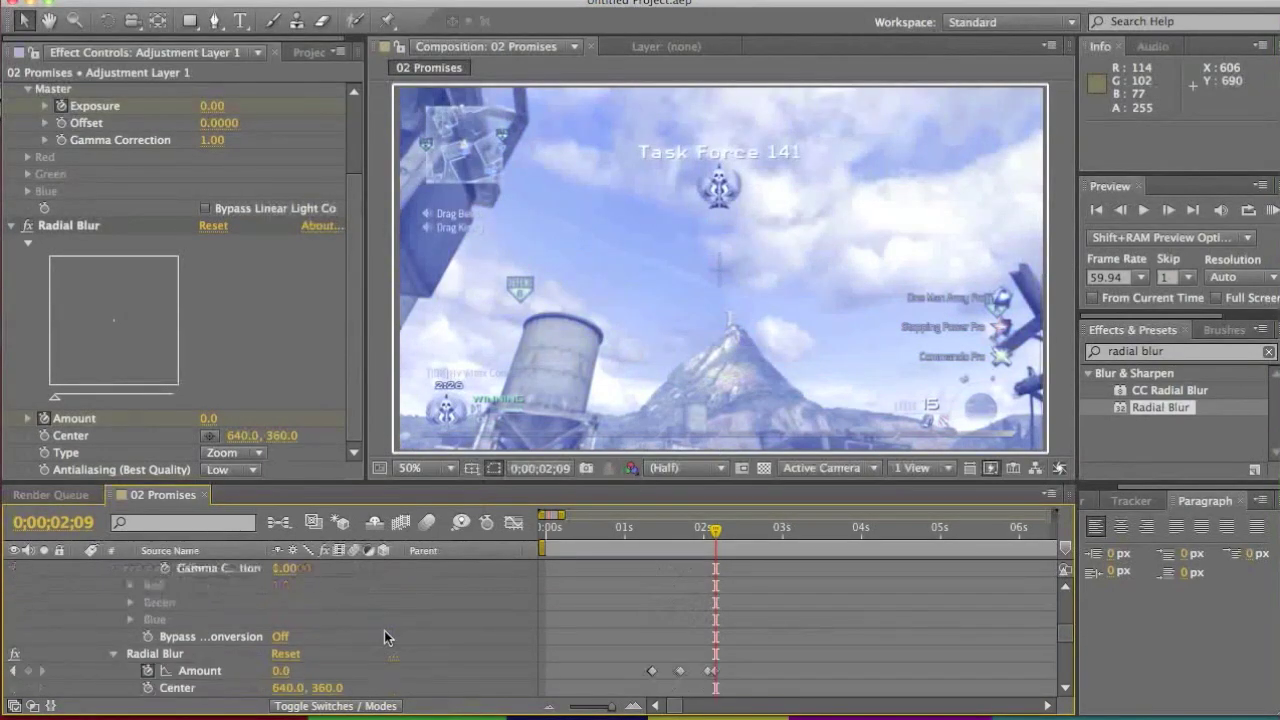
{"action": "left_click", "coordinate": [282, 637]}
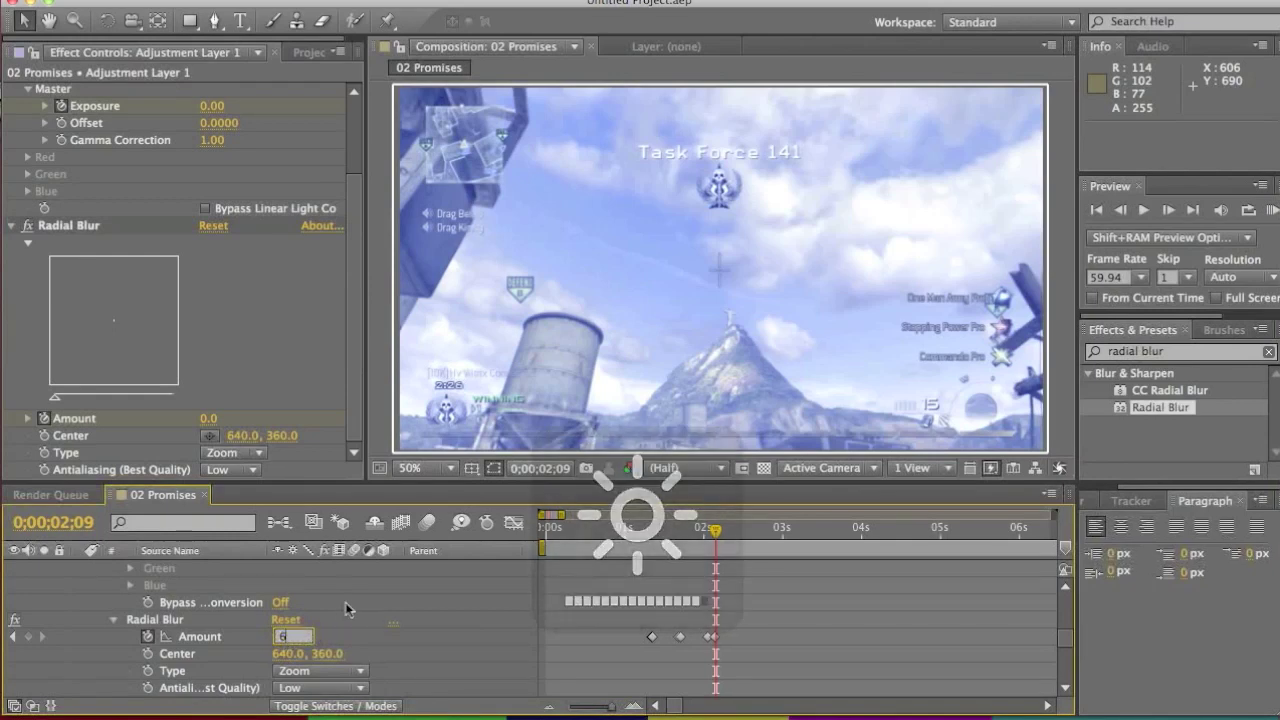
{"action": "type", "text": "16"}
{"action": "key", "text": "Return"}
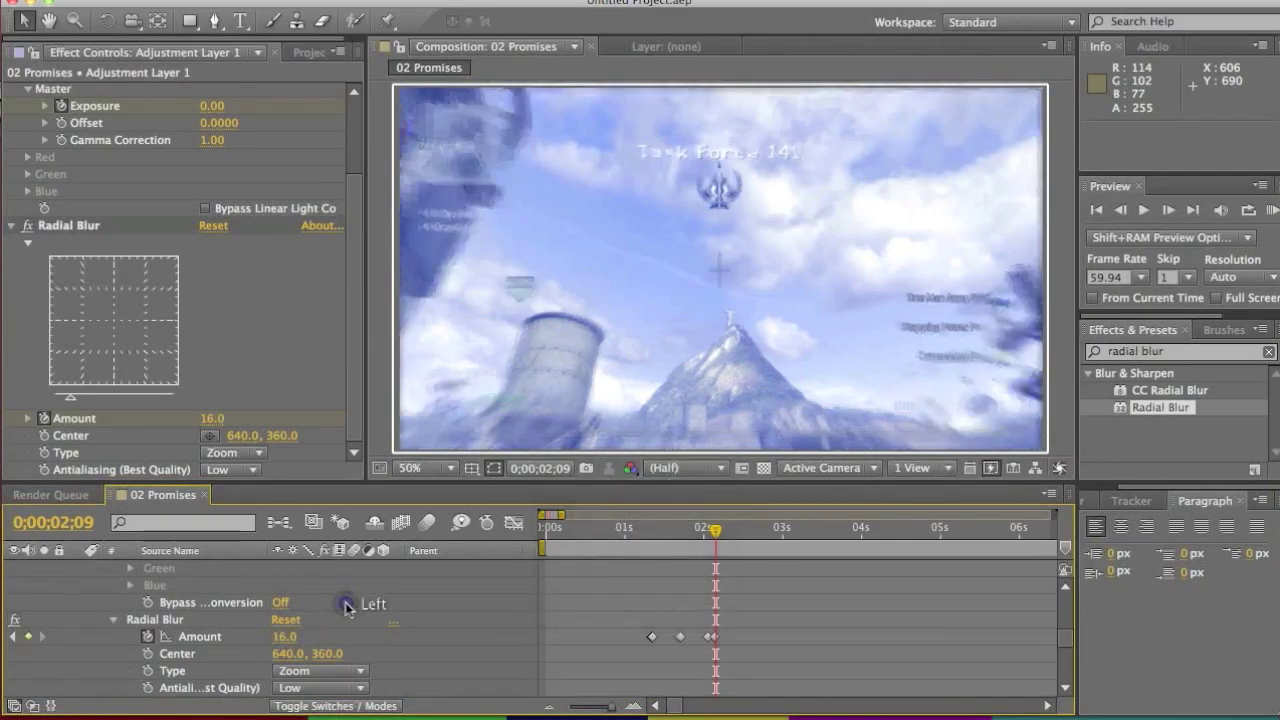
Set the master Exposure to 2.45 at 0;00;02;09
{"action": "scroll", "coordinate": [347, 600], "scroll_direction": "up", "scroll_amount": 5}
{"action": "left_click", "coordinate": [281, 603]}
{"action": "type", "text": "0"}
{"action": "key", "text": "Return"}
Advance to 0;00;02;28 using the audio waveform as reference and set the Radial Blur Amount to 0
{"action": "scroll", "coordinate": [777, 613], "scroll_direction": "down", "scroll_amount": 10}
{"action": "left_click", "coordinate": [1158, 207]}
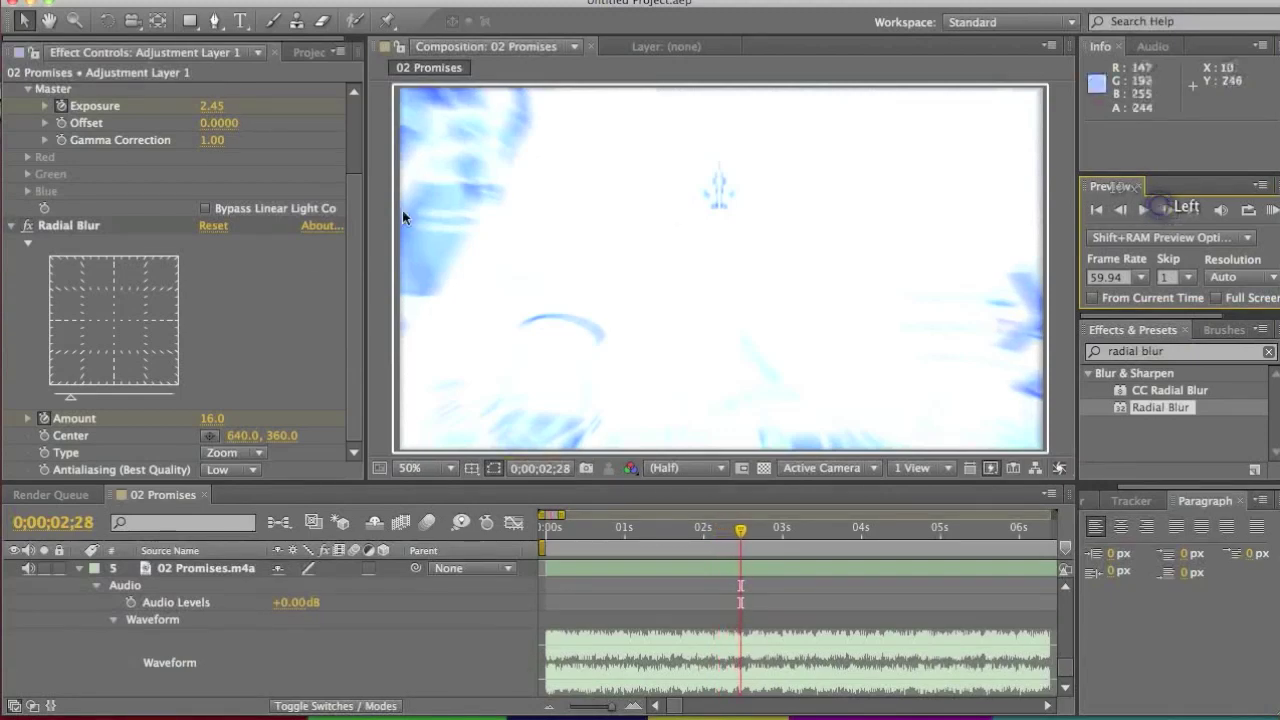
{"action": "left_click", "coordinate": [211, 418]}
{"action": "type", "text": "0"}
{"action": "key", "text": "Return"}
Set the master Exposure to 0 and Tint's Amount to Tint to 0% at 0;00;02;28
{"action": "scroll", "coordinate": [230, 391], "scroll_direction": "up", "scroll_amount": 5}
{"action": "left_click", "coordinate": [211, 210]}
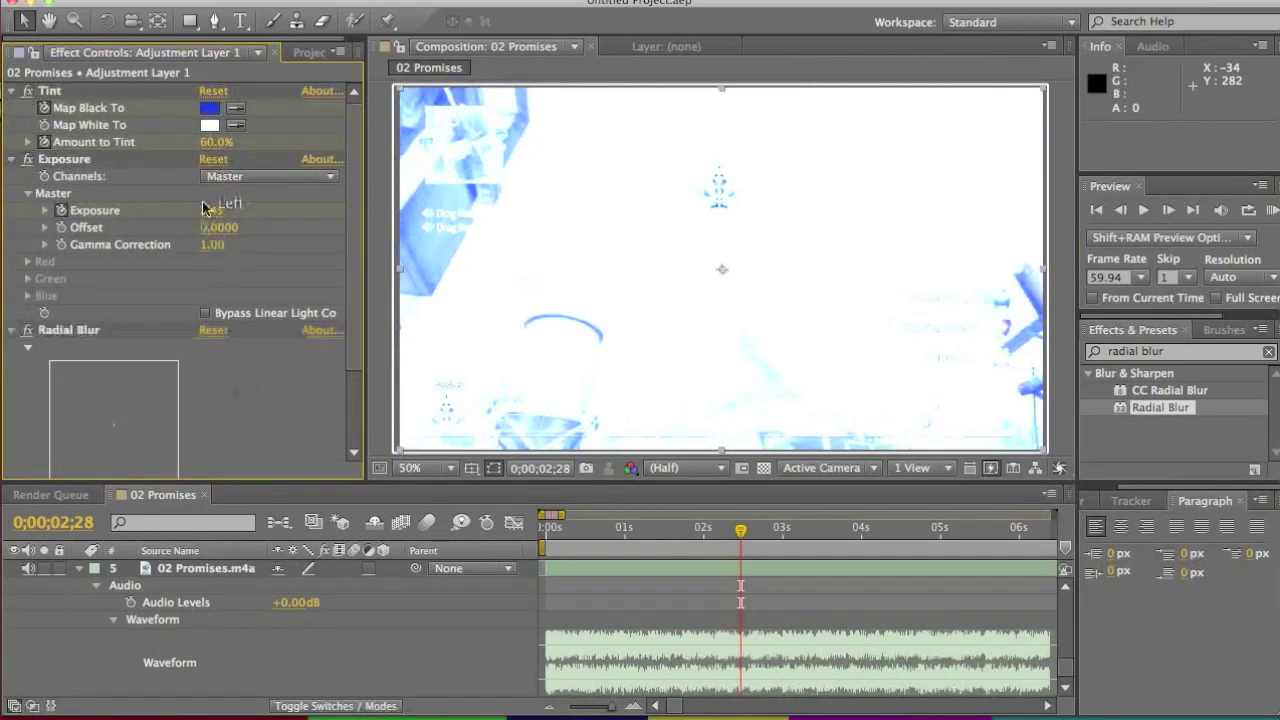
{"action": "type", "text": "0"}
{"action": "key", "text": "Return"}
{"action": "type", "text": "0"}
Move the playhead back to 0;00;01;11 and start a RAM preview of the flashes
{"action": "left_click", "coordinate": [620, 533]}
{"action": "mouse_move", "coordinate": [620, 538]}
{"action": "left_mouse_down"}
{"action": "mouse_move", "coordinate": [650, 533]}
{"action": "mouse_move", "coordinate": [638, 538]}
{"action": "left_mouse_up"}
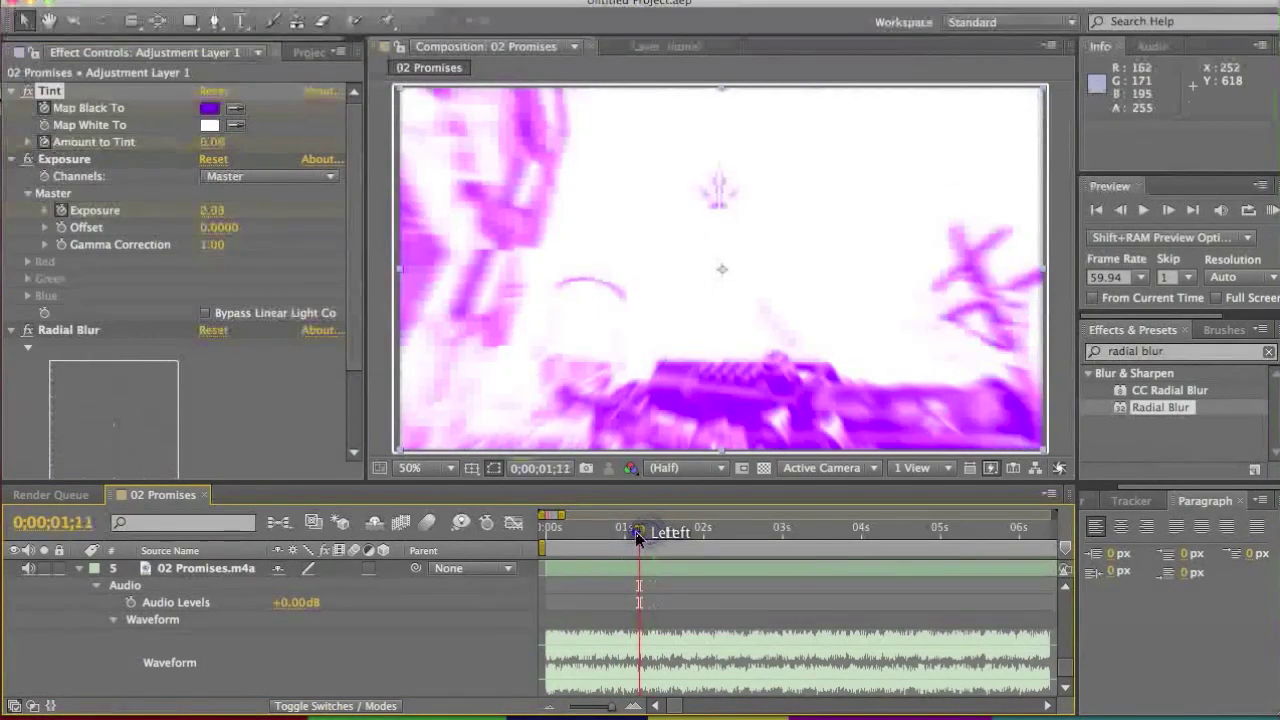
{"action": "left_click", "coordinate": [1267, 212]}
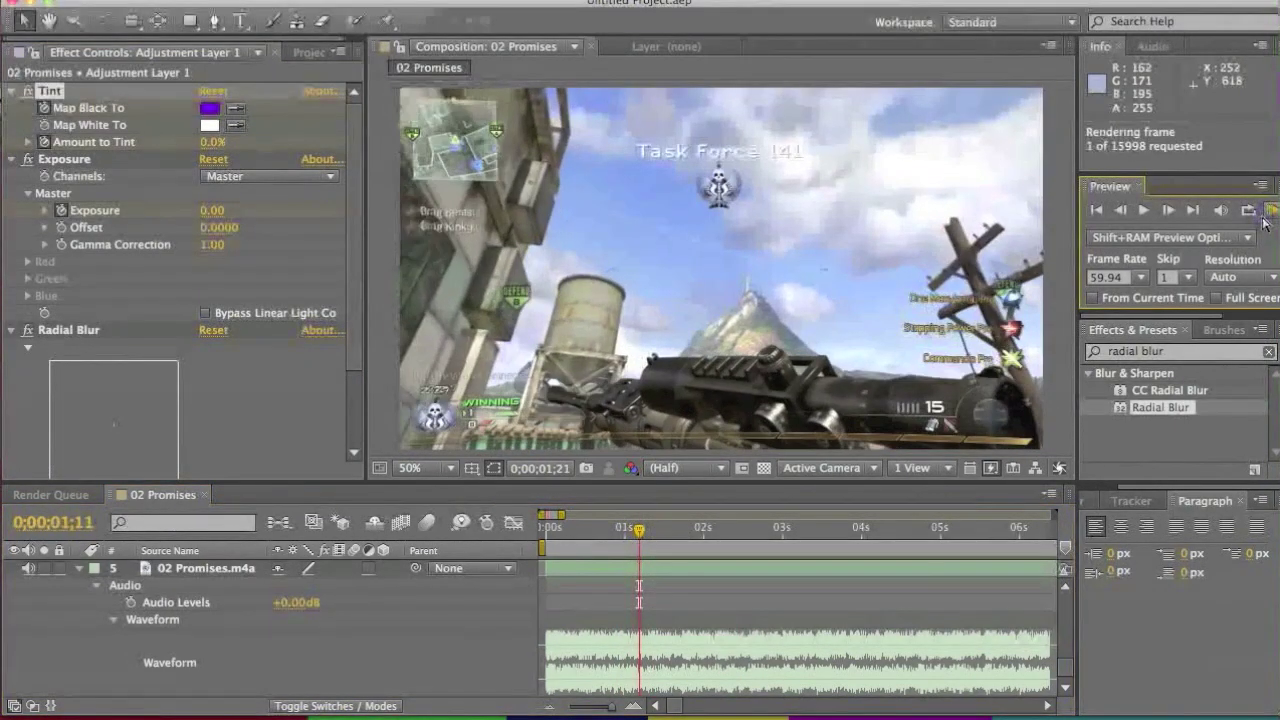